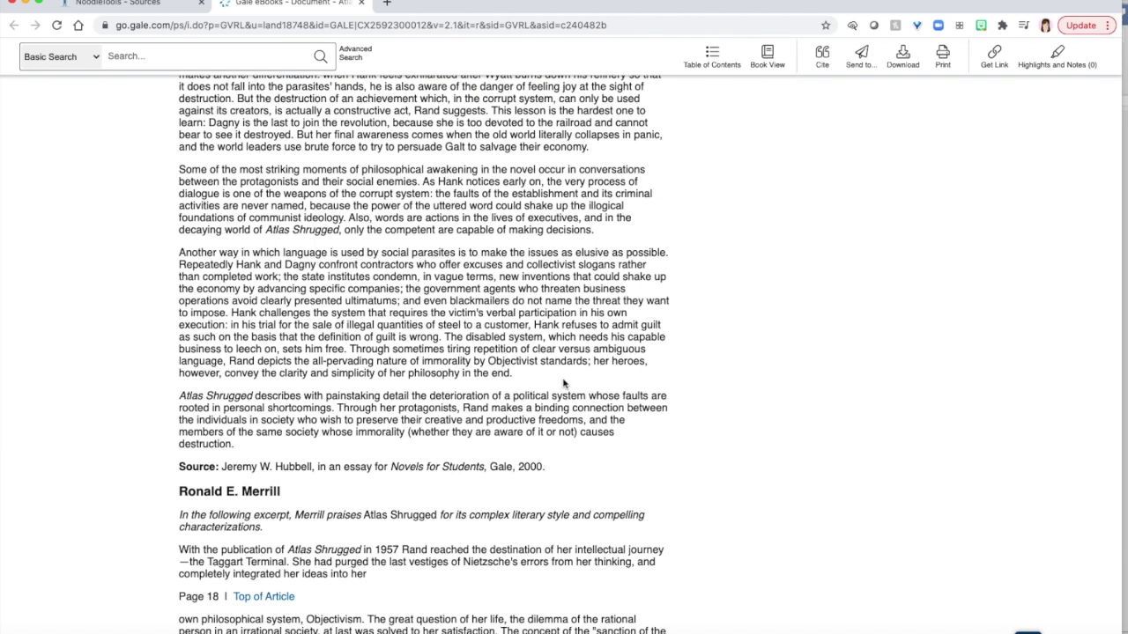
Highlight the essay's Source line crediting Novels for Students, Gale, 2000, then go to NoodleTools
drag(179, 467, 565, 467)
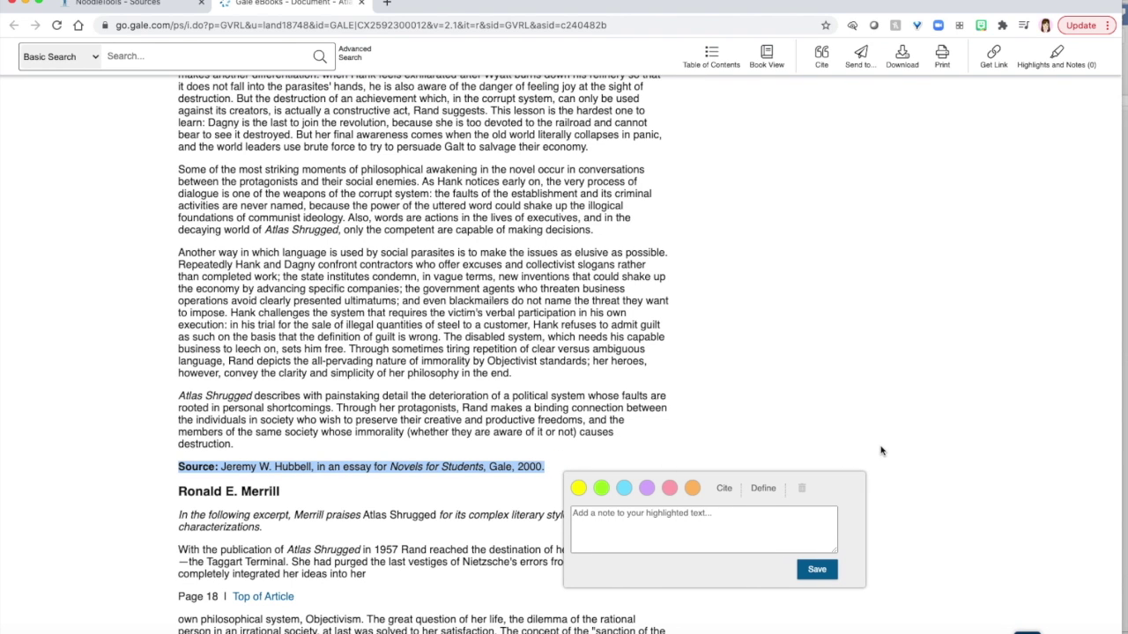
scroll(880, 452, down, 1)
click(712, 393)
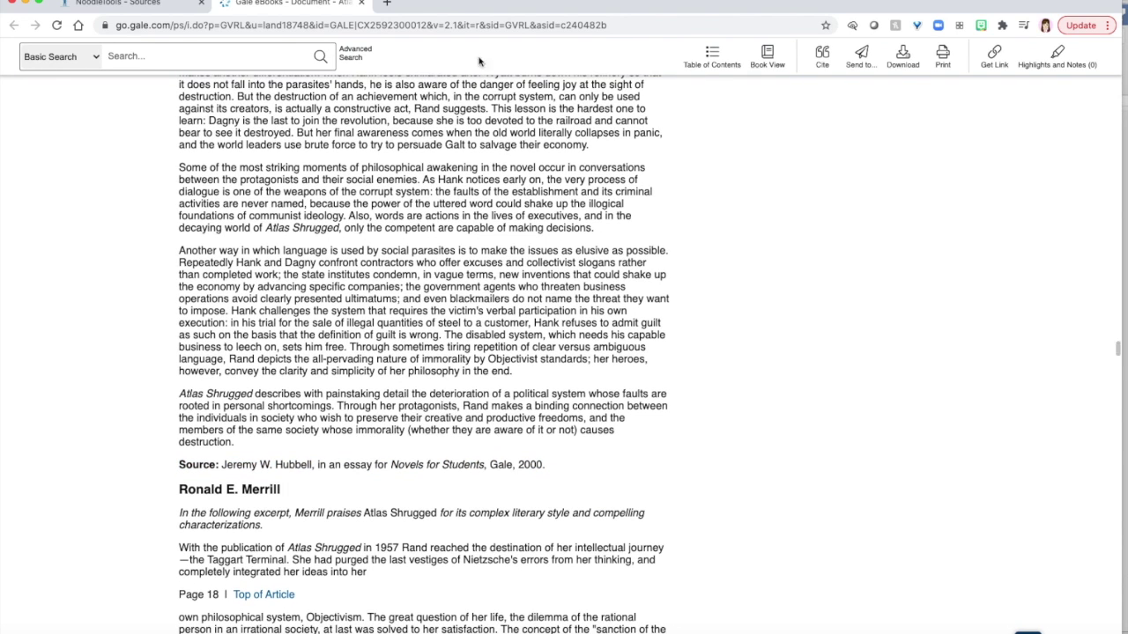
click(117, 4)
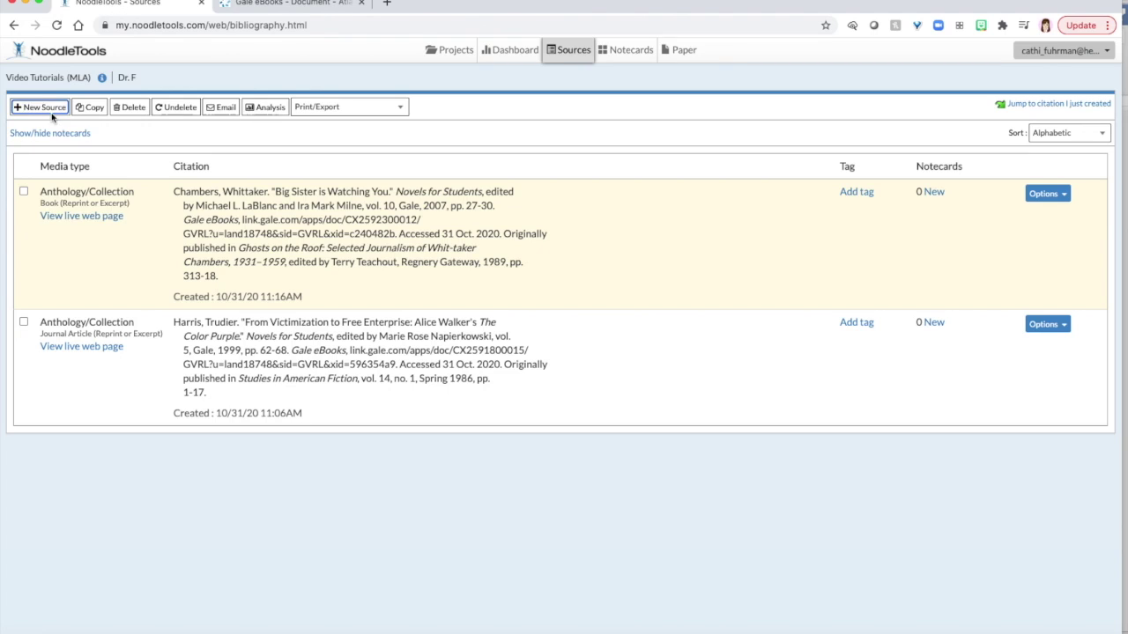
Start a new NoodleTools citation for a Reference Source found in a database
click(51, 109)
click(352, 114)
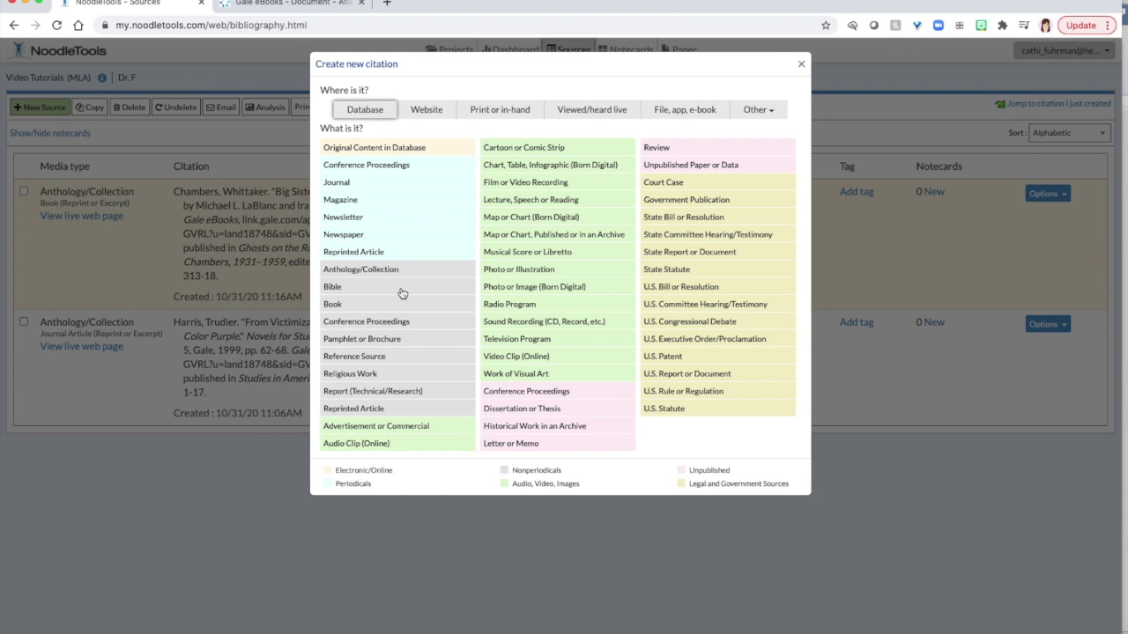
click(415, 357)
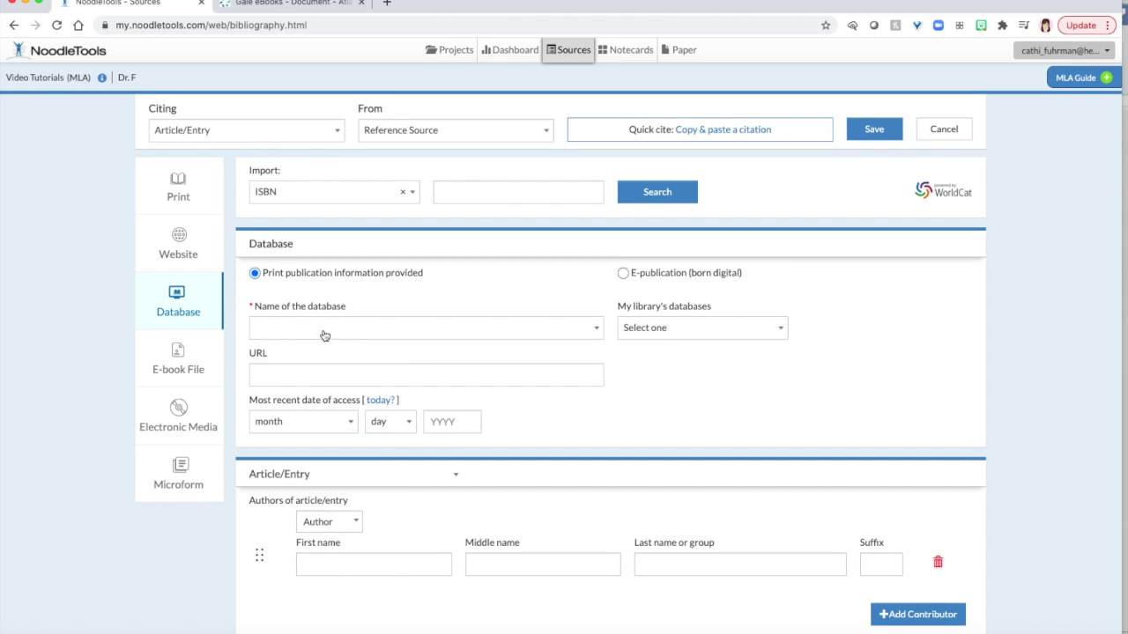
click(278, 5)
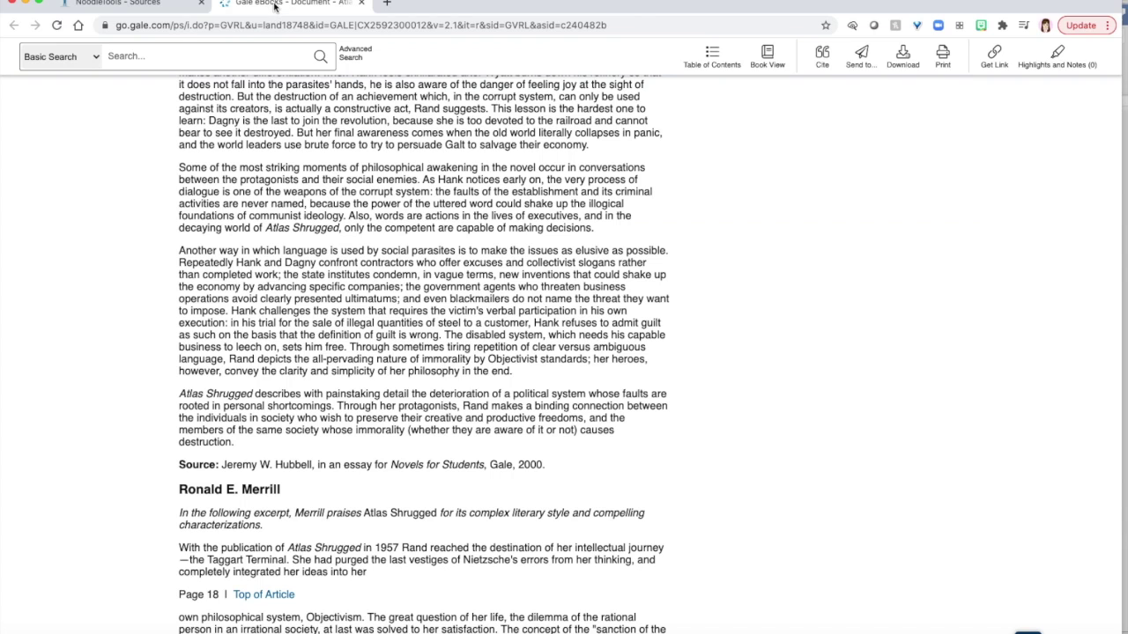
Show the article's MLA 8th Edition citation and select 'Gale eBooks,' in it
click(822, 56)
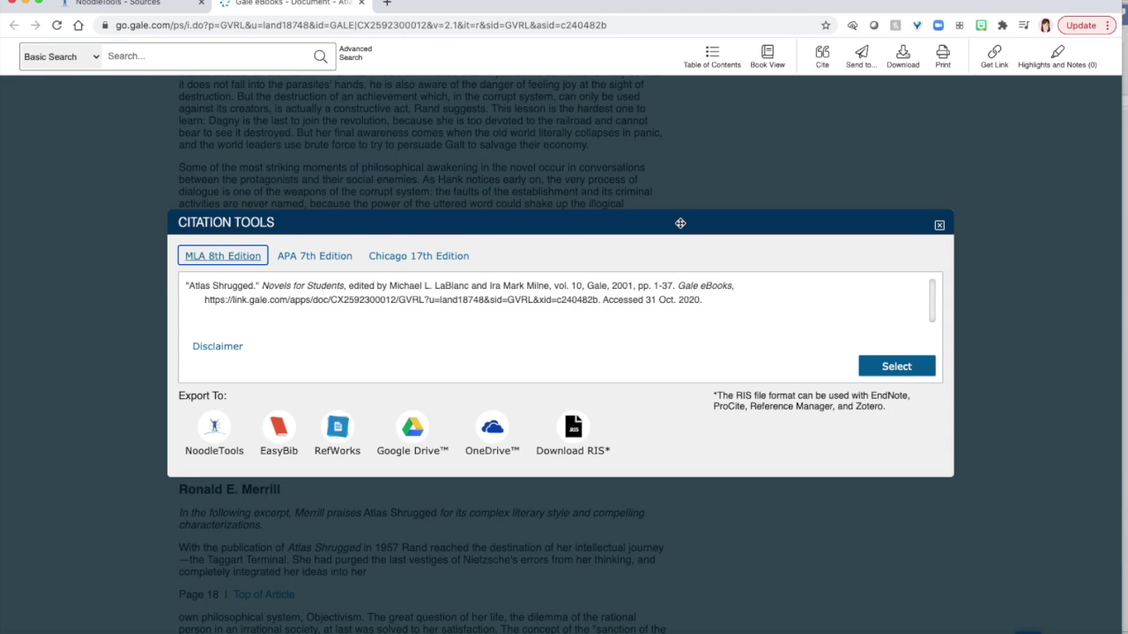
scroll(357, 289, up, 1)
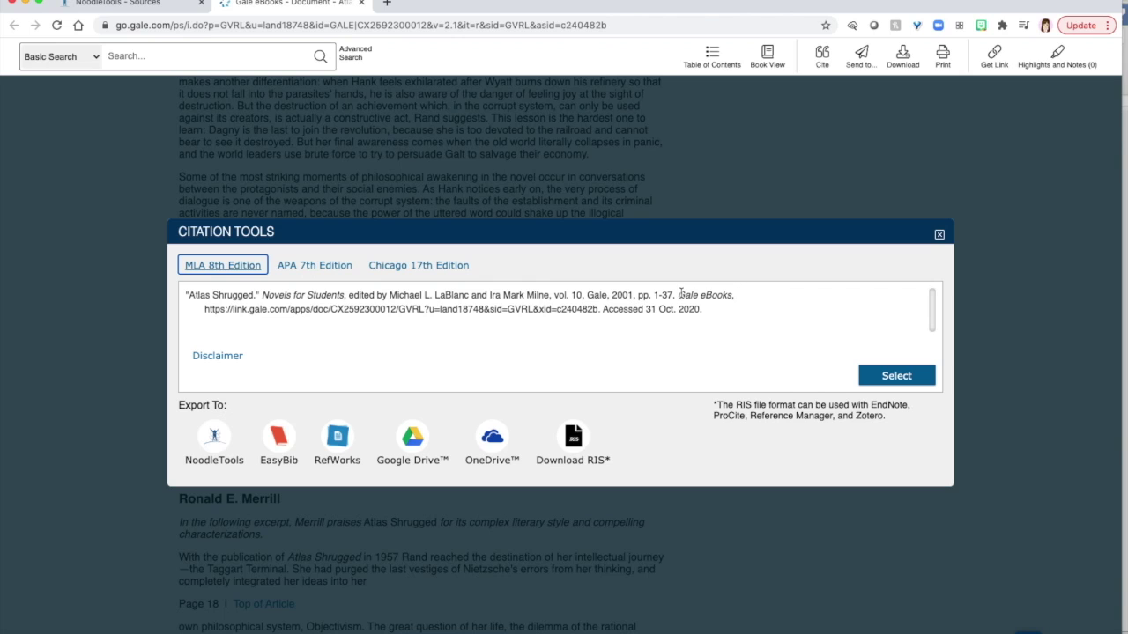
drag(677, 295, 750, 295)
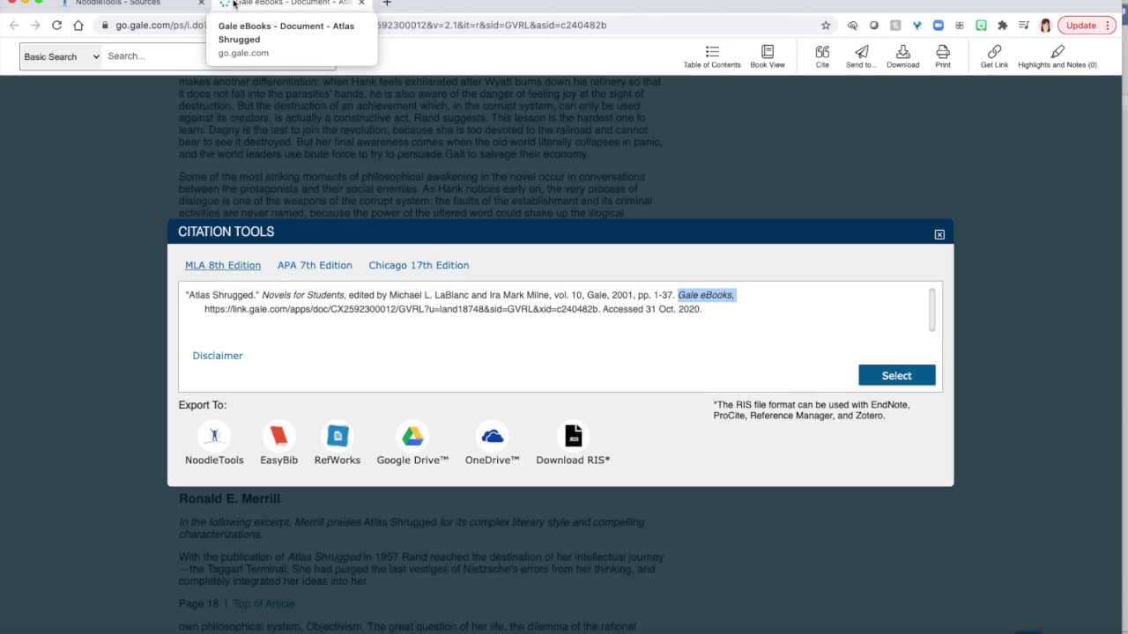
Choose Gale eBooks as the citation's name of the database
click(156, 3)
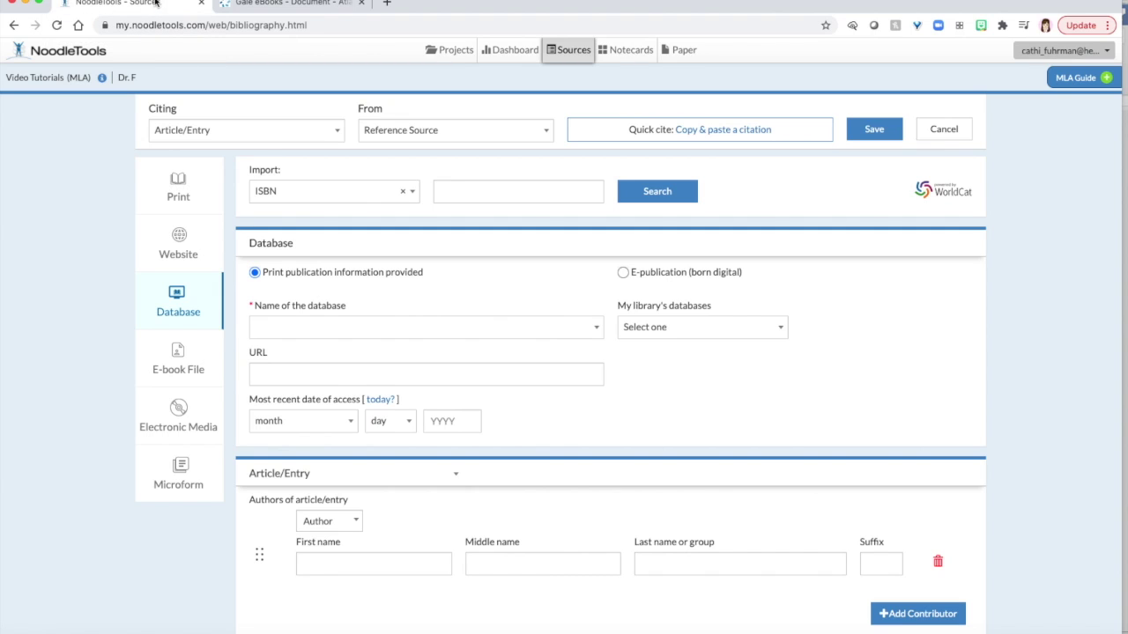
click(294, 330)
text(Gale e)
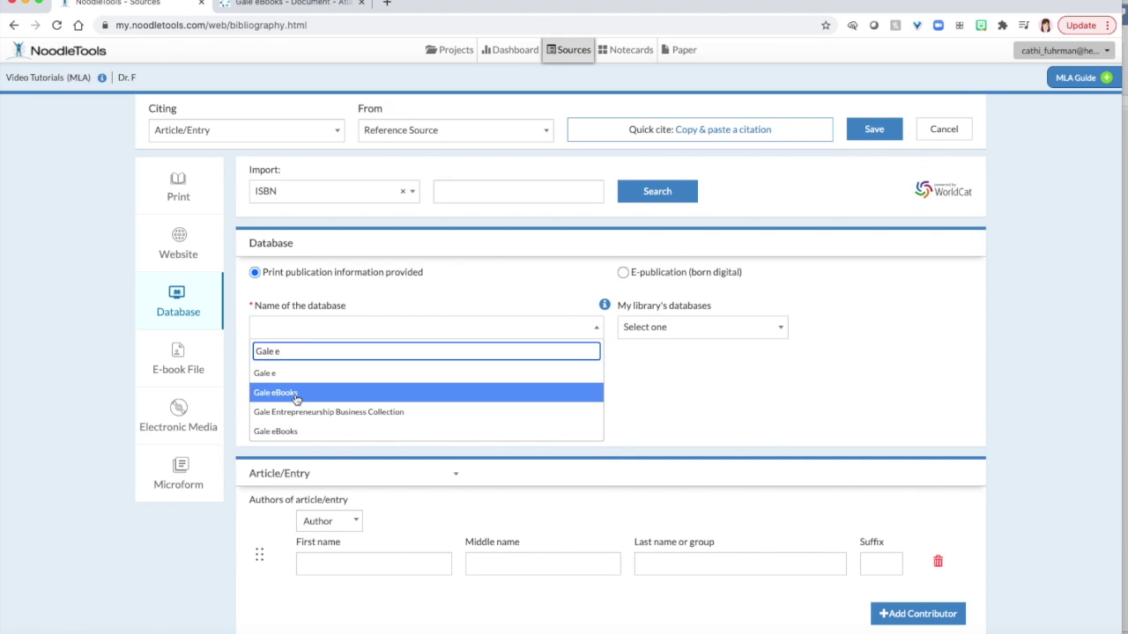
click(295, 394)
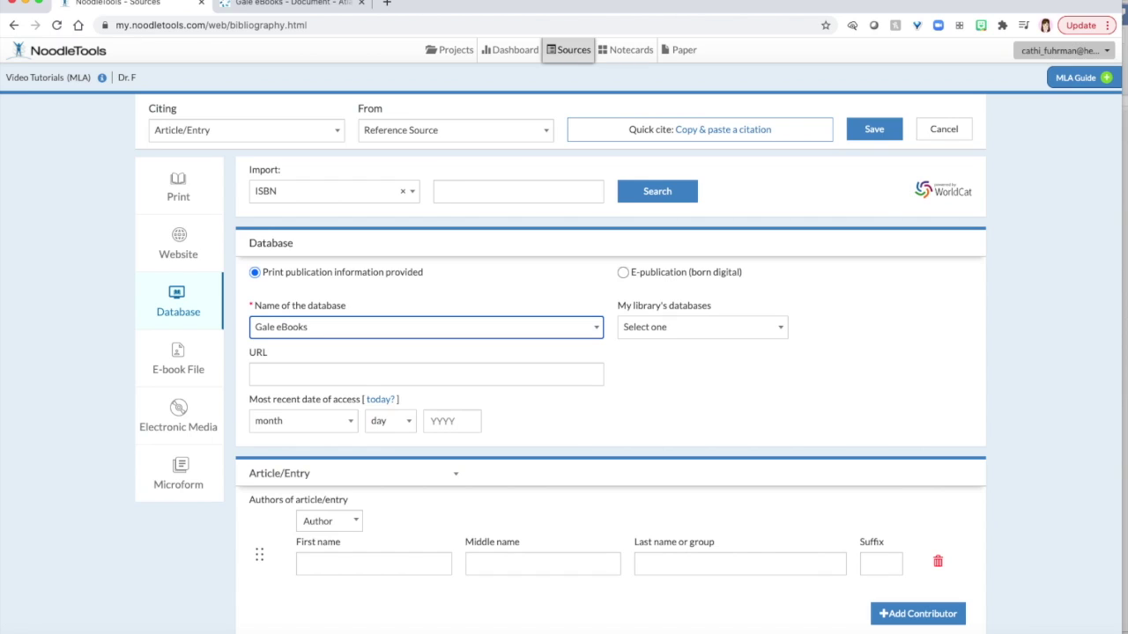
Select the article's link.gale.com URL in the Gale MLA citation
click(303, 3)
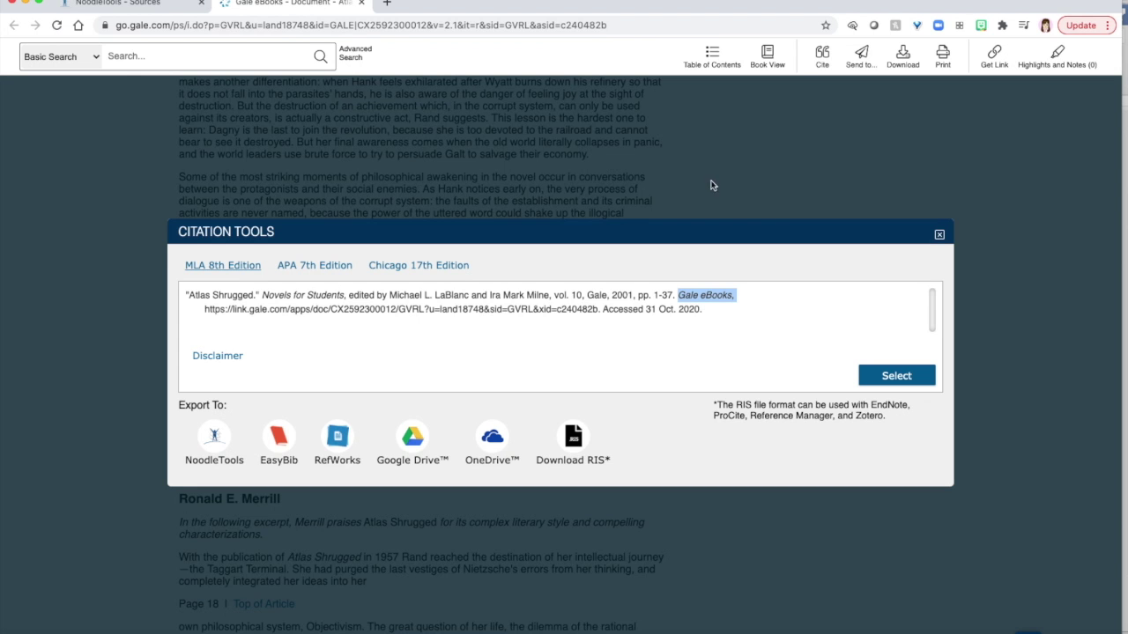
click(585, 309)
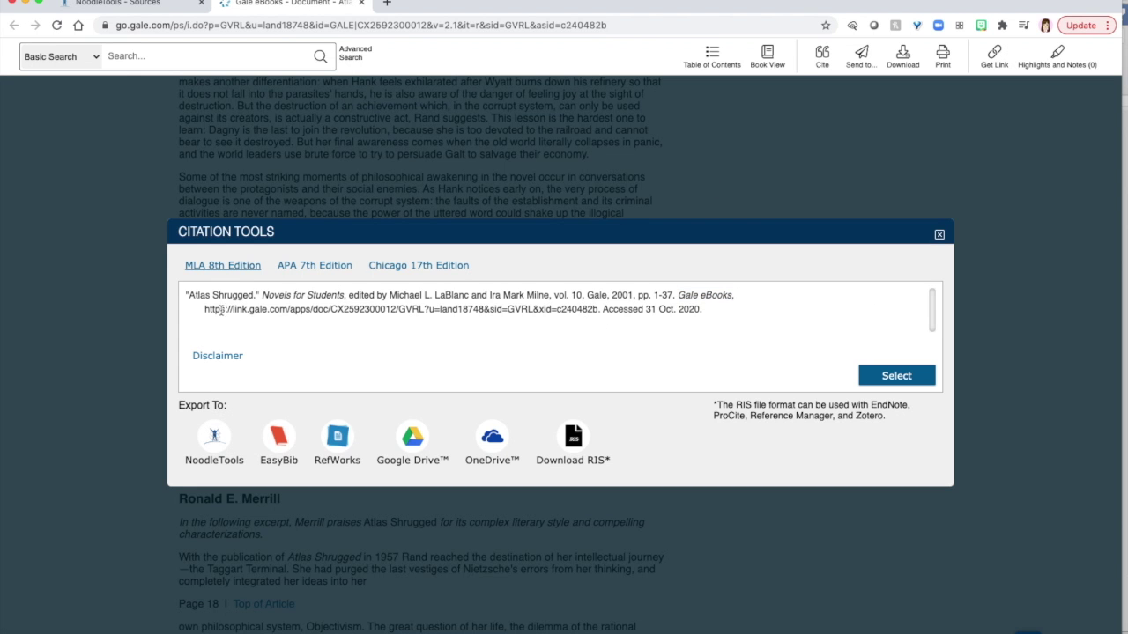
drag(203, 311, 597, 310)
key(ctrl+c)
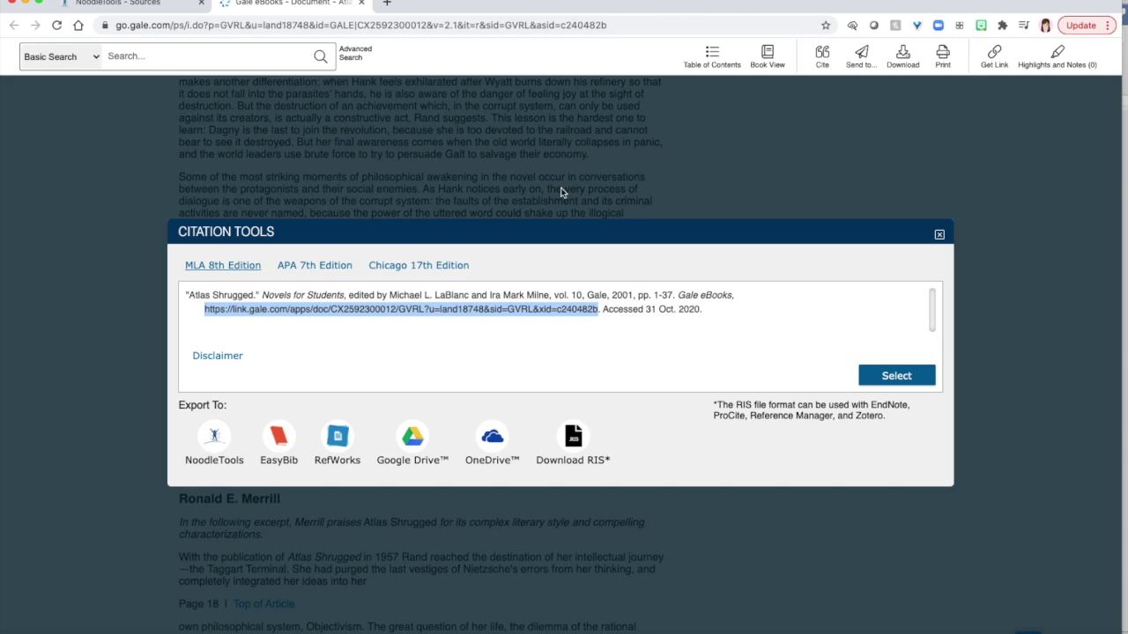
scroll(516, 189, up, 1)
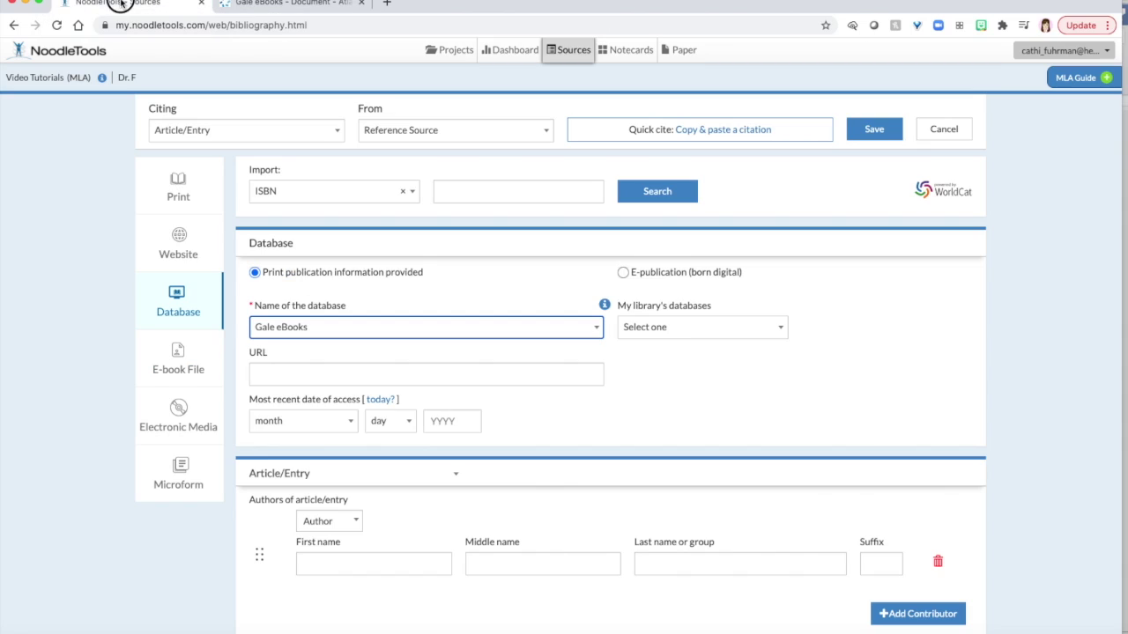
Paste the Gale article's link.gale.com URL into the citation's URL field
click(121, 3)
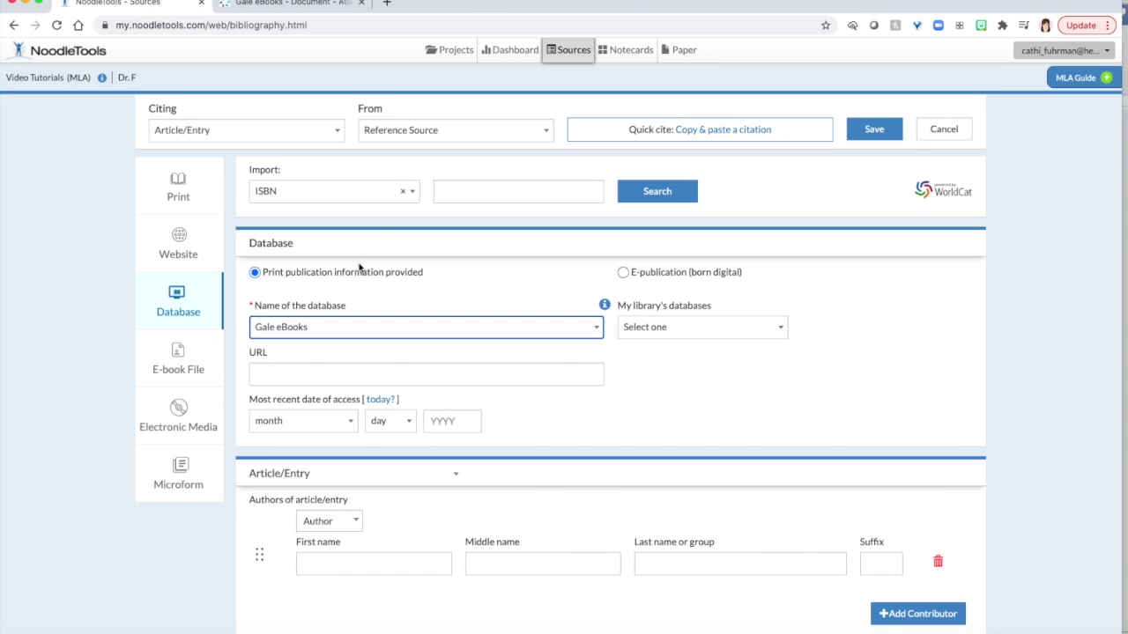
click(283, 373)
key(ctrl+v)
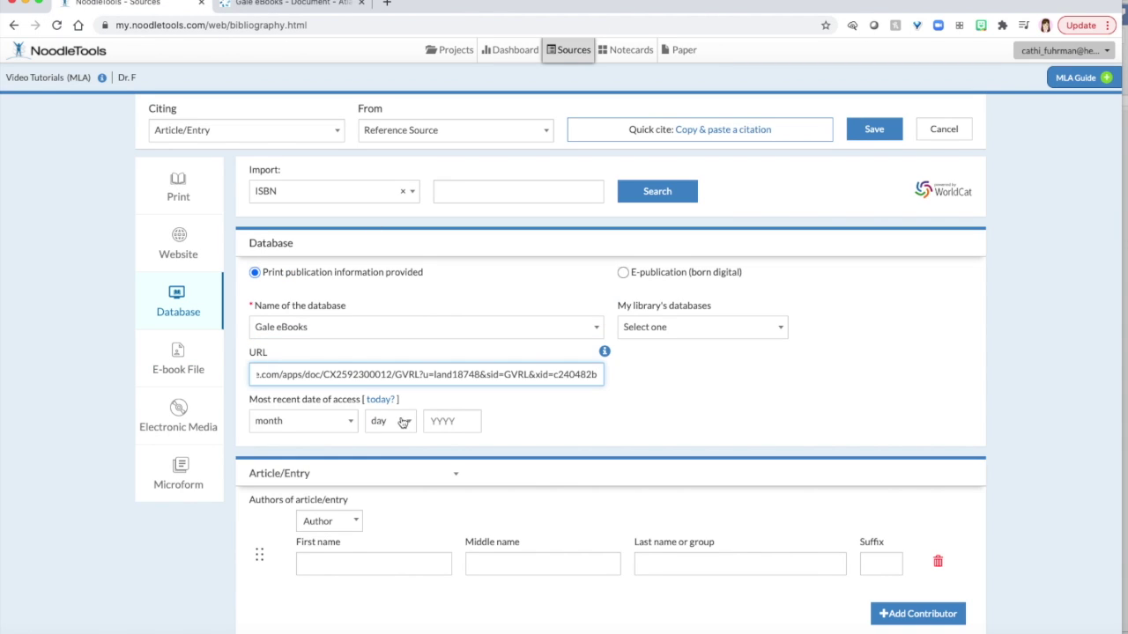
Set the access date to today, October 31, 2020
click(382, 398)
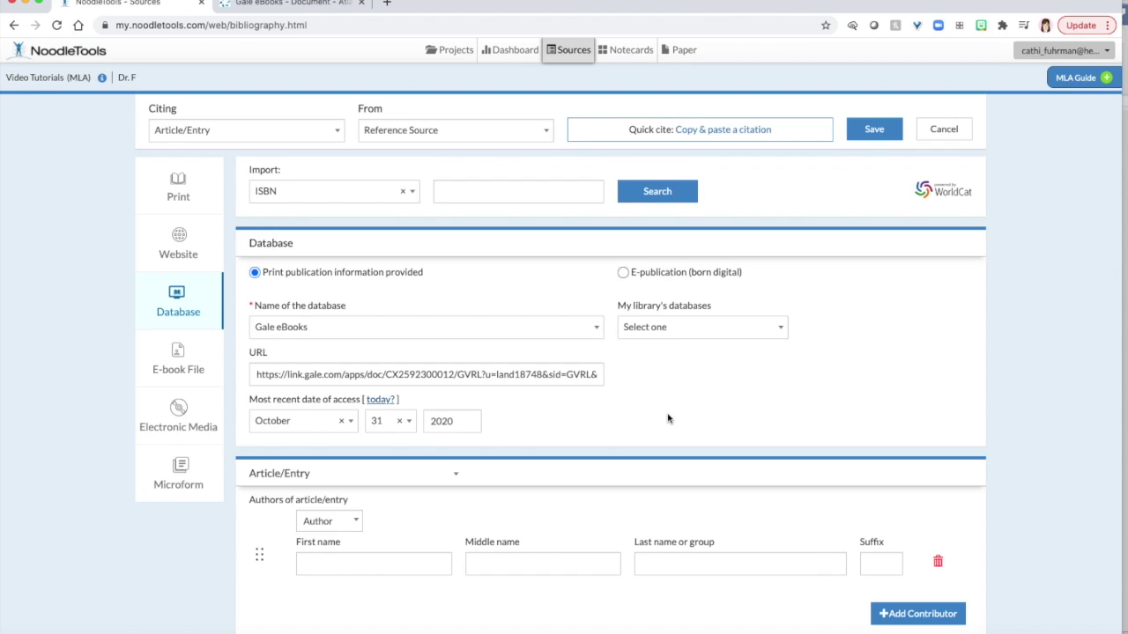
scroll(667, 418, down, 3)
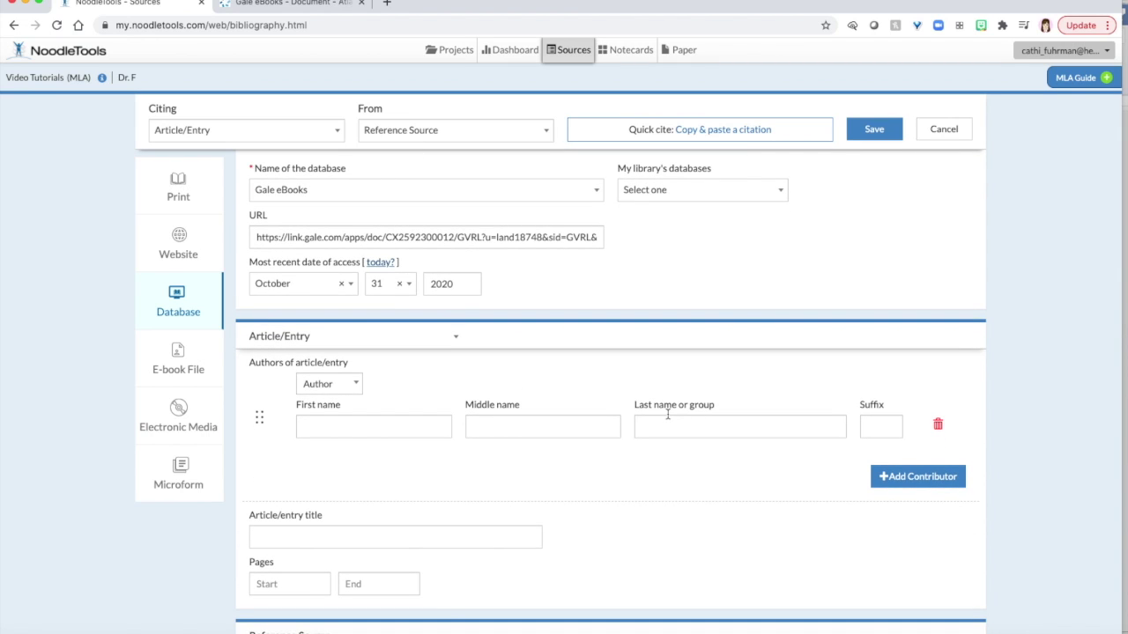
scroll(668, 416, down, 1)
scroll(668, 418, down, 2)
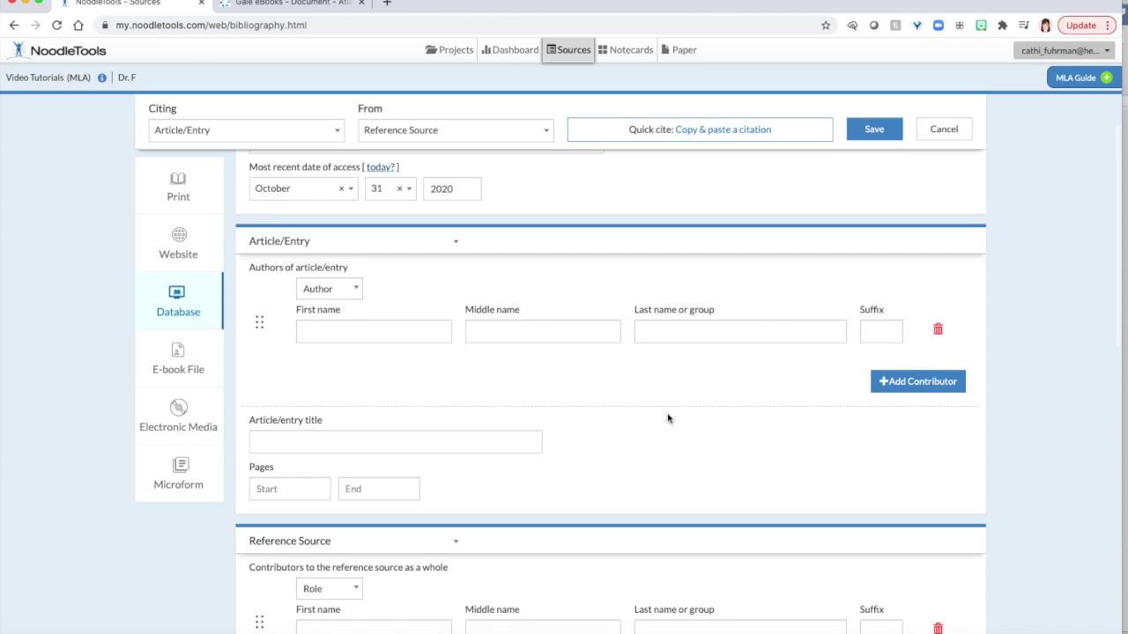
scroll(667, 418, down, 1)
Close Citation Tools and highlight the essay author's name on the Gale Source line
click(302, 5)
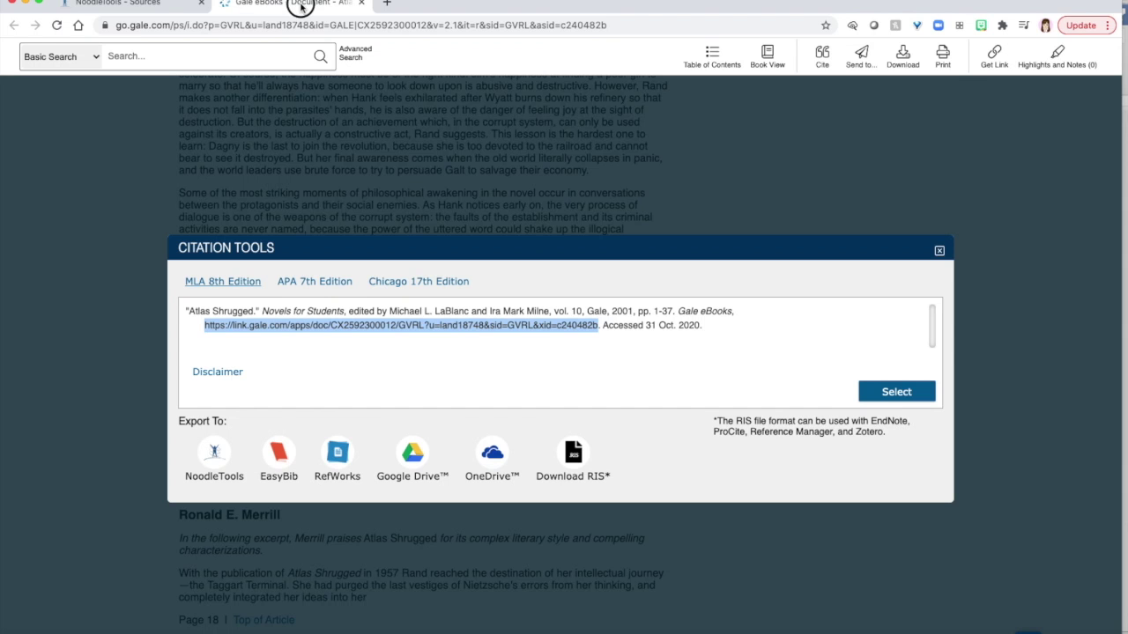
click(939, 251)
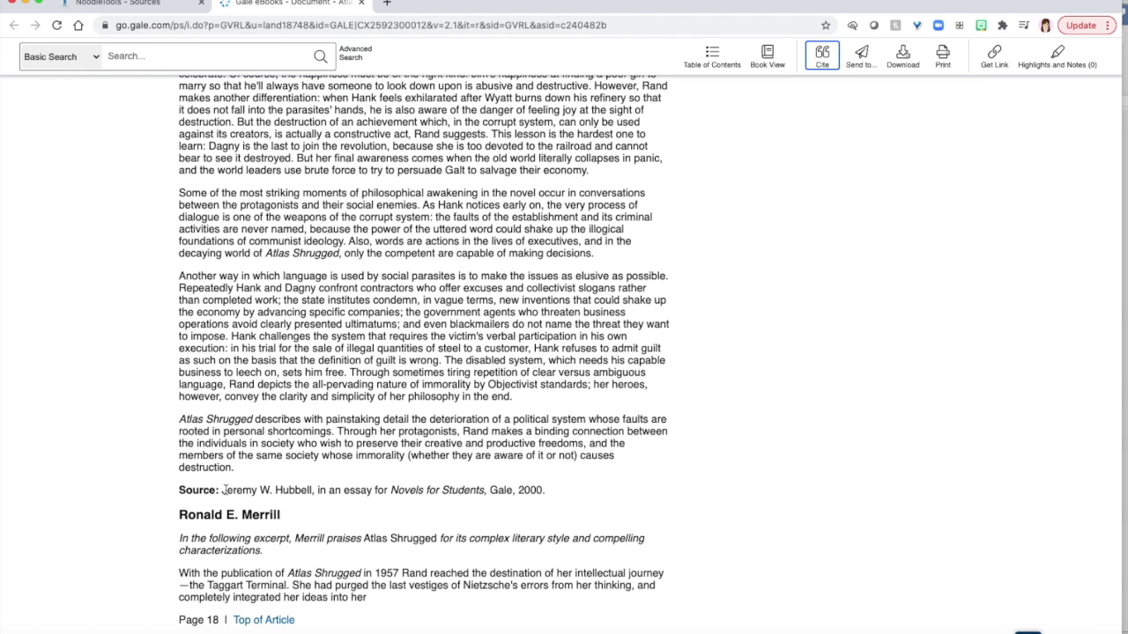
drag(177, 491, 316, 492)
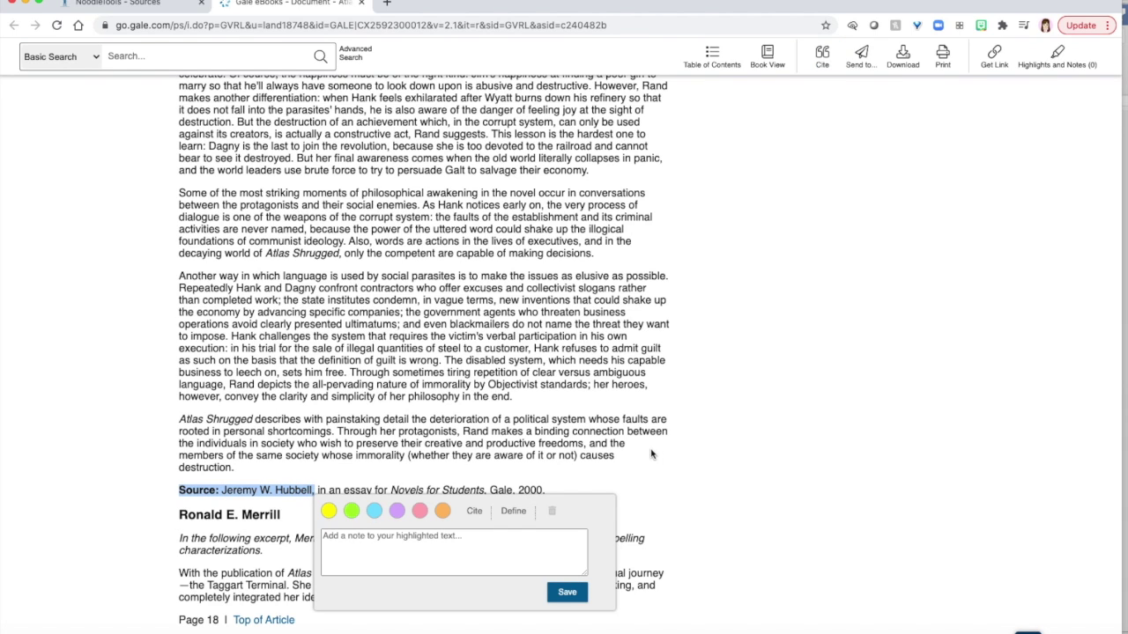
click(541, 440)
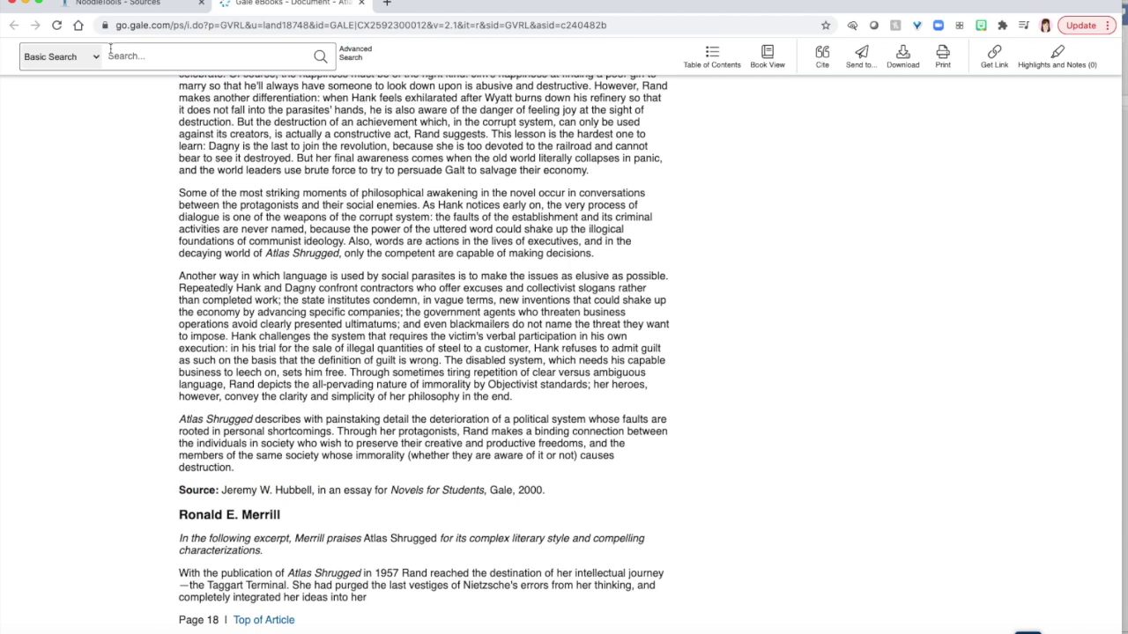
click(119, 5)
Enter the author as first name Jeremy, middle W., last name Hubbell
click(335, 310)
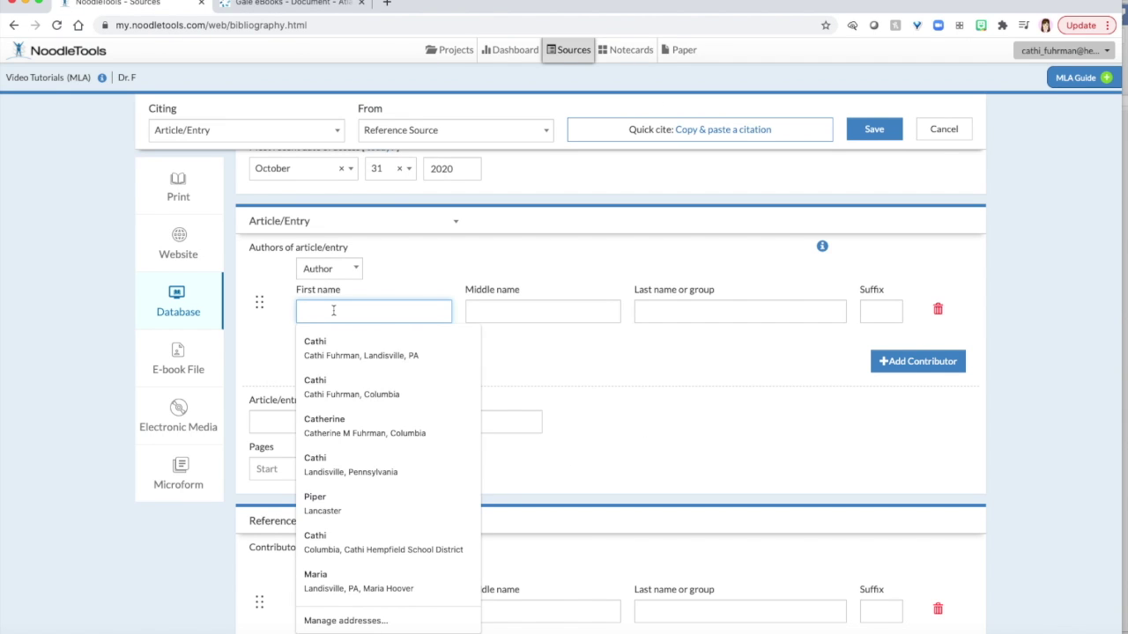
text(Jeremy)
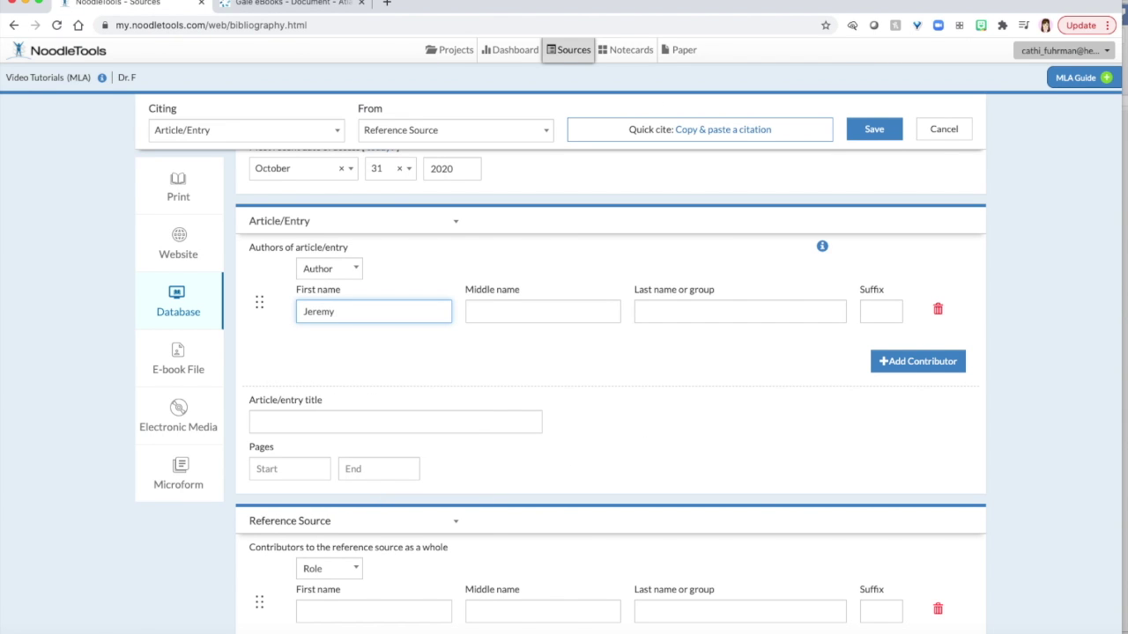
key(Tab)
text(W.)
key(Tab)
text(Hubb)
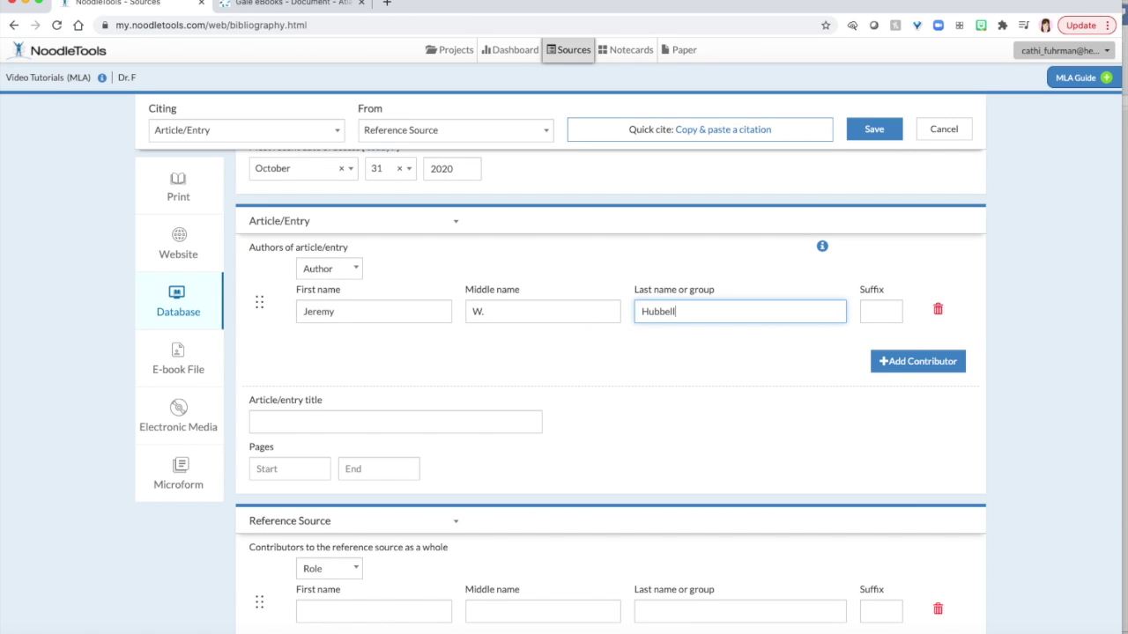
Check the entry title in Gale and read the title-within-a-title formatting help
click(397, 424)
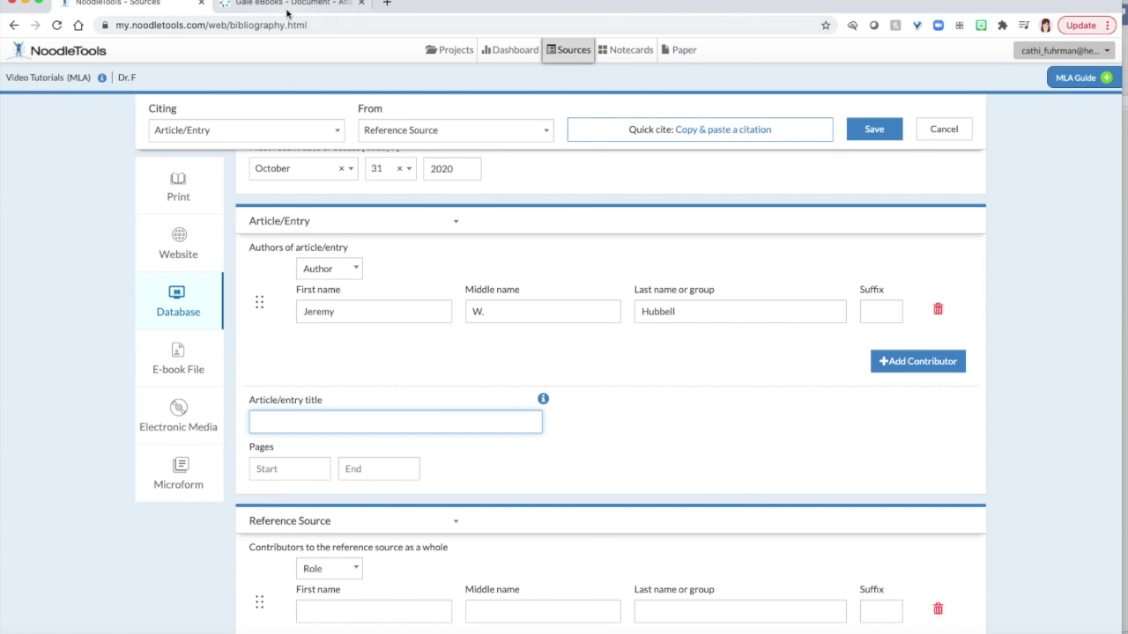
click(288, 7)
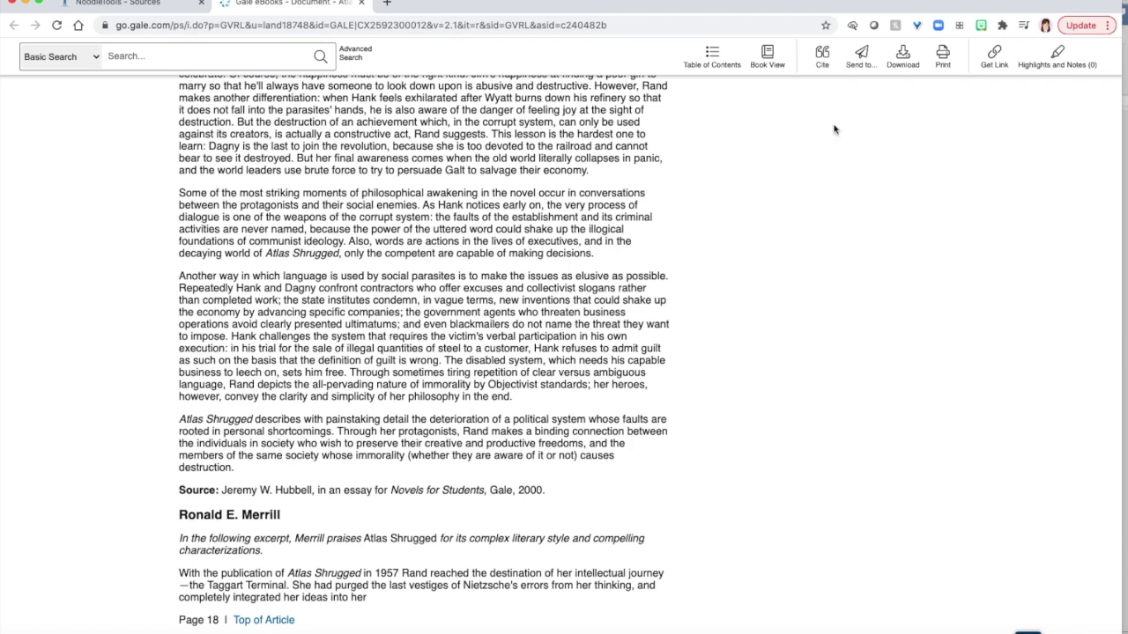
click(119, 3)
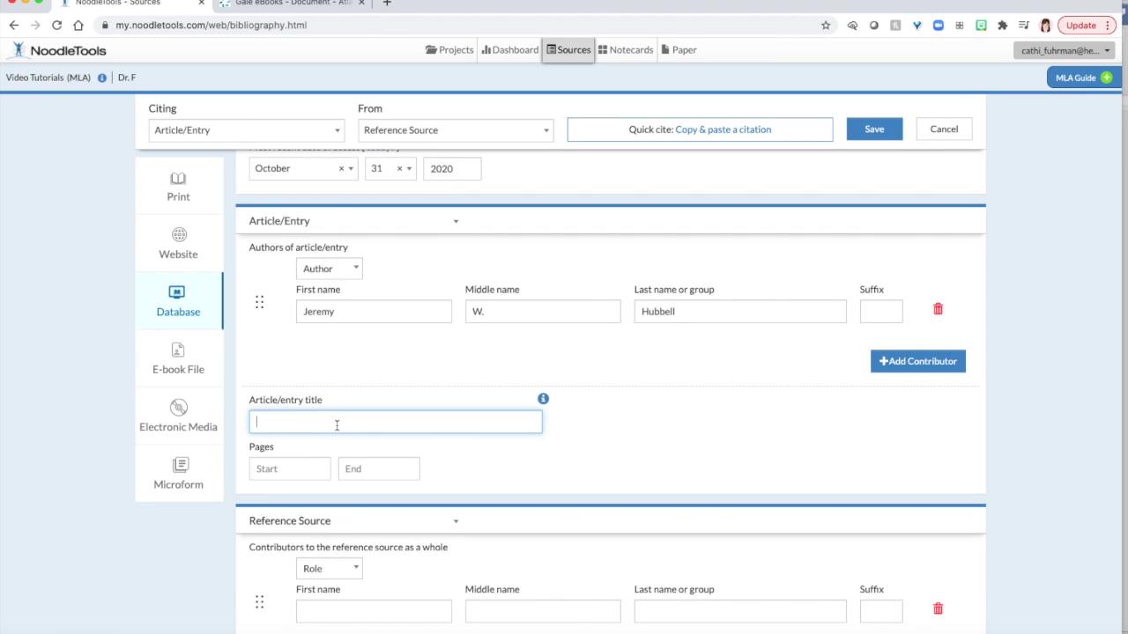
click(543, 399)
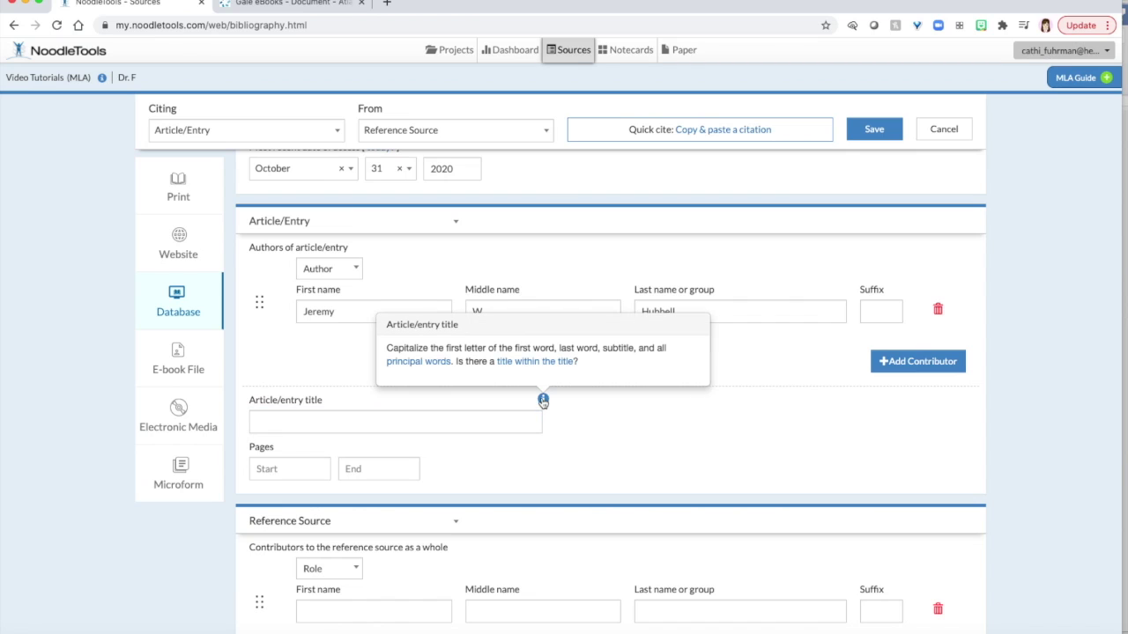
click(535, 363)
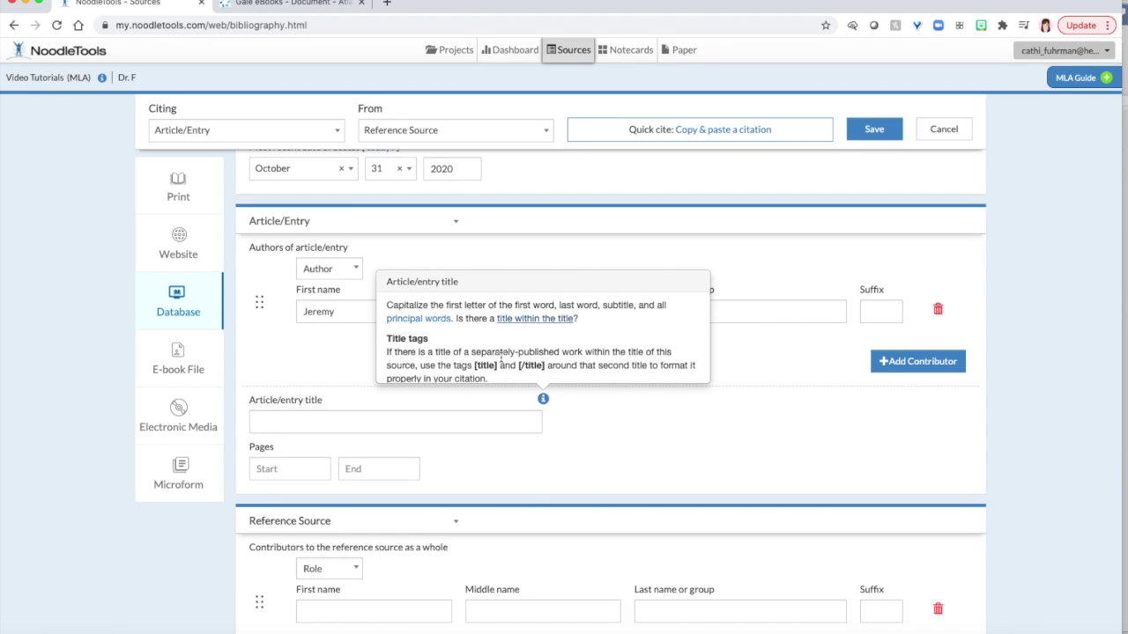
click(306, 425)
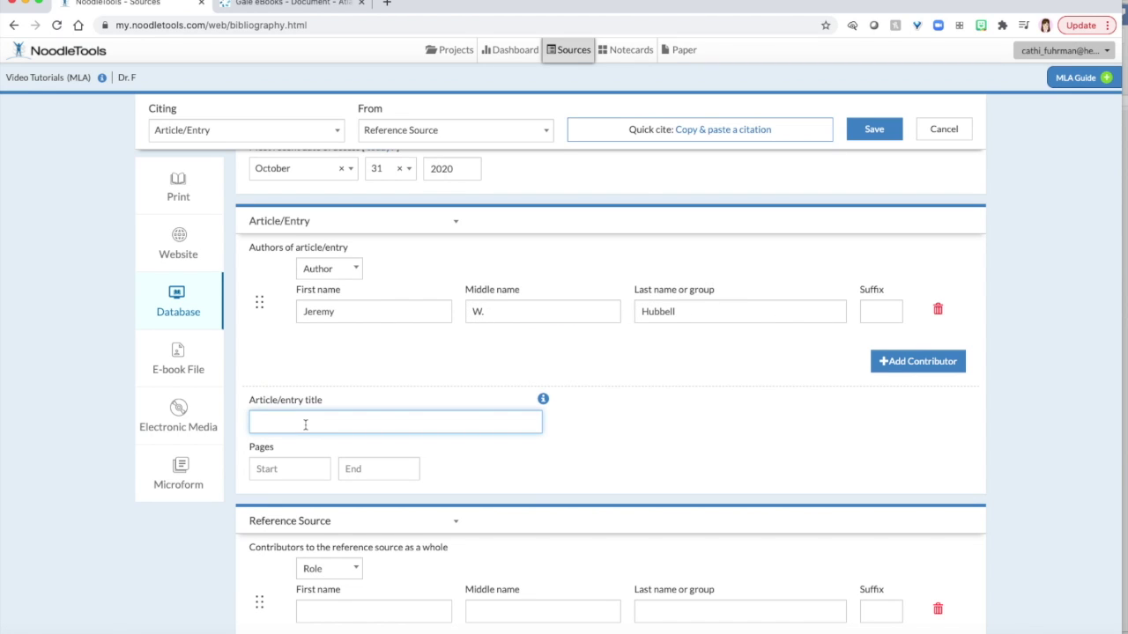
Enter [title]Atlas Shrugged[/title] as the article/entry title
text([title]Atlas Shrugged[/title)
scroll(403, 452, down, 1)
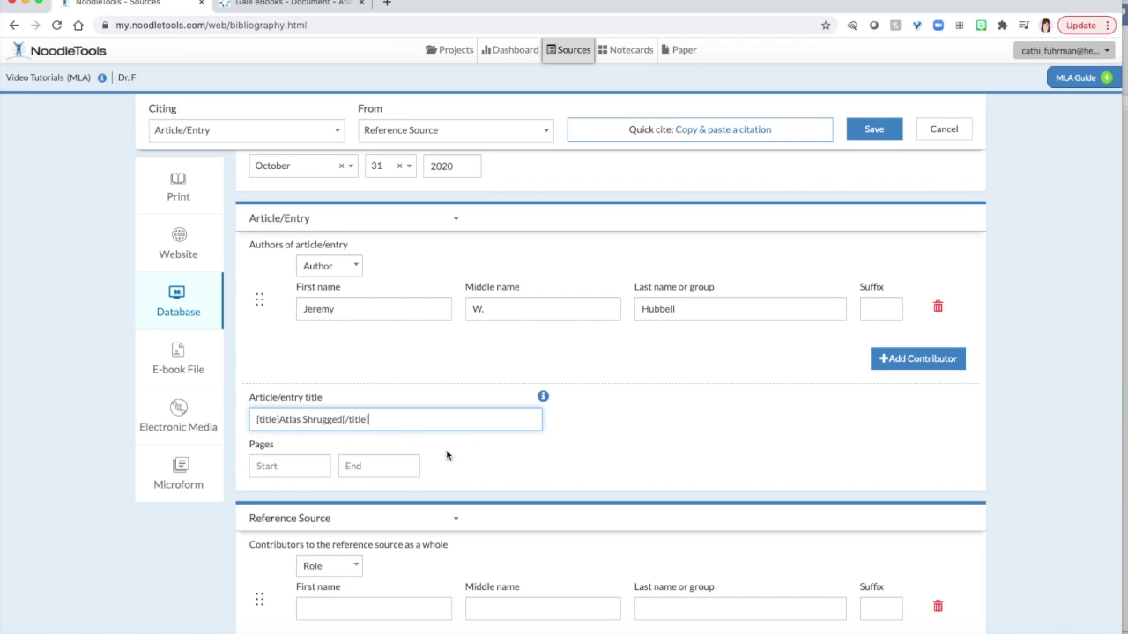
scroll(446, 441, up, 1)
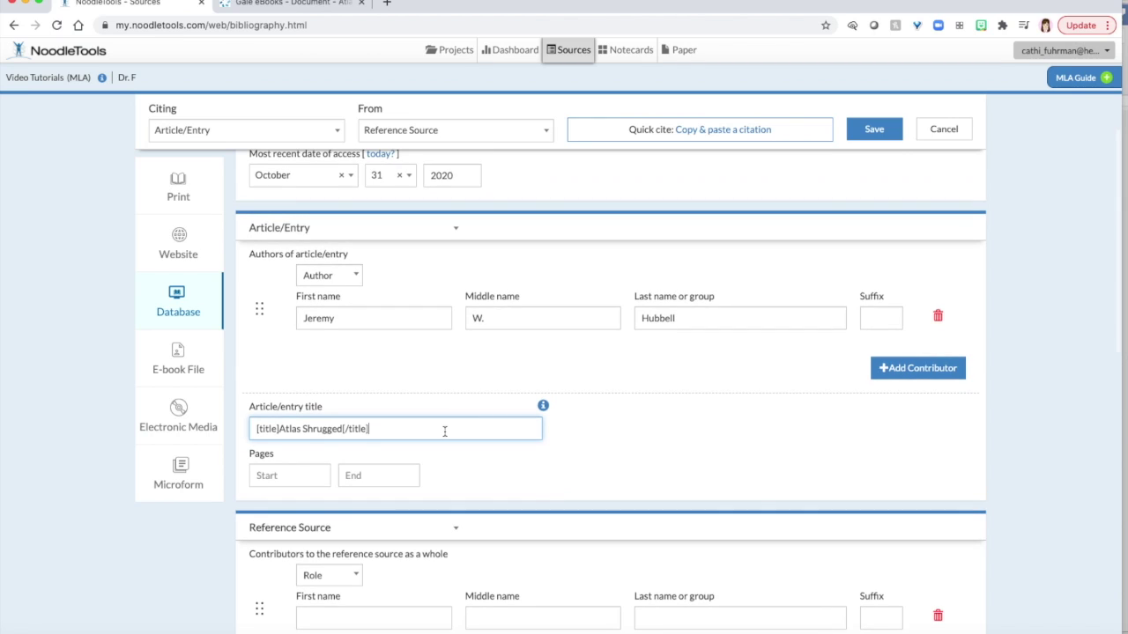
scroll(444, 432, down, 1)
scroll(444, 432, down, 1)
click(290, 444)
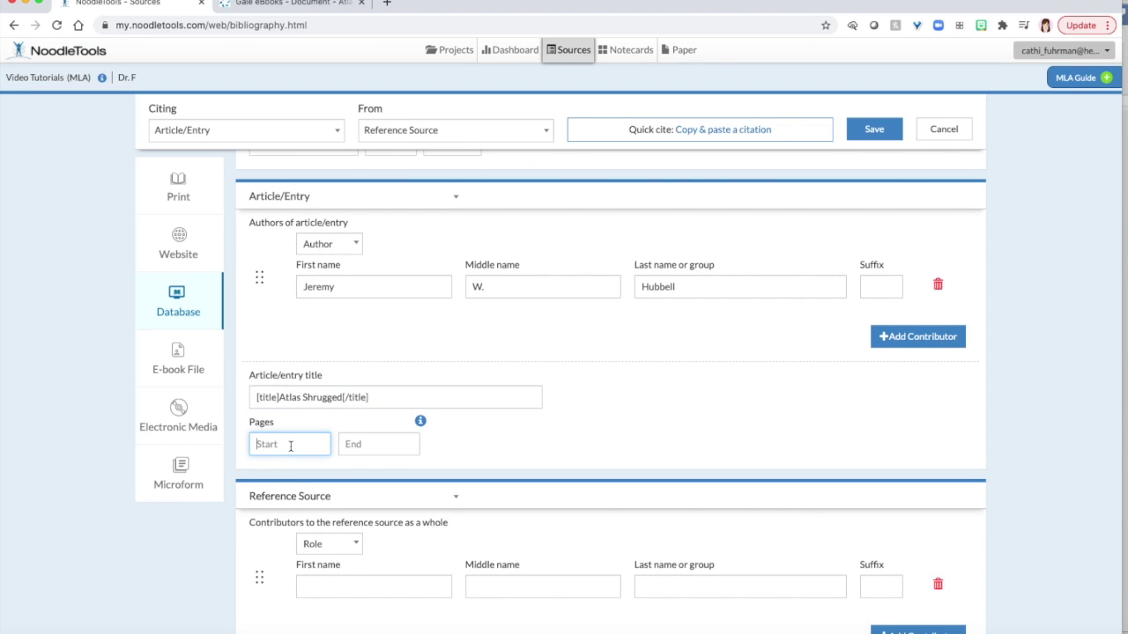
Find the Page 17 marker in the Gale essay, then go to the Pages End field
click(279, 2)
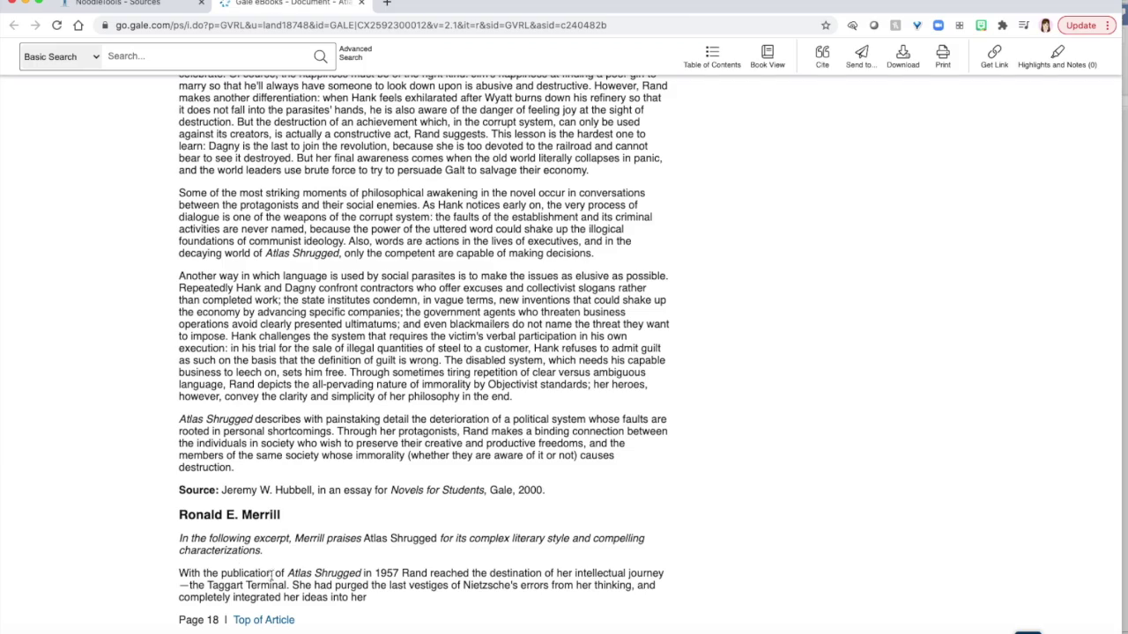
scroll(192, 487, up, 3)
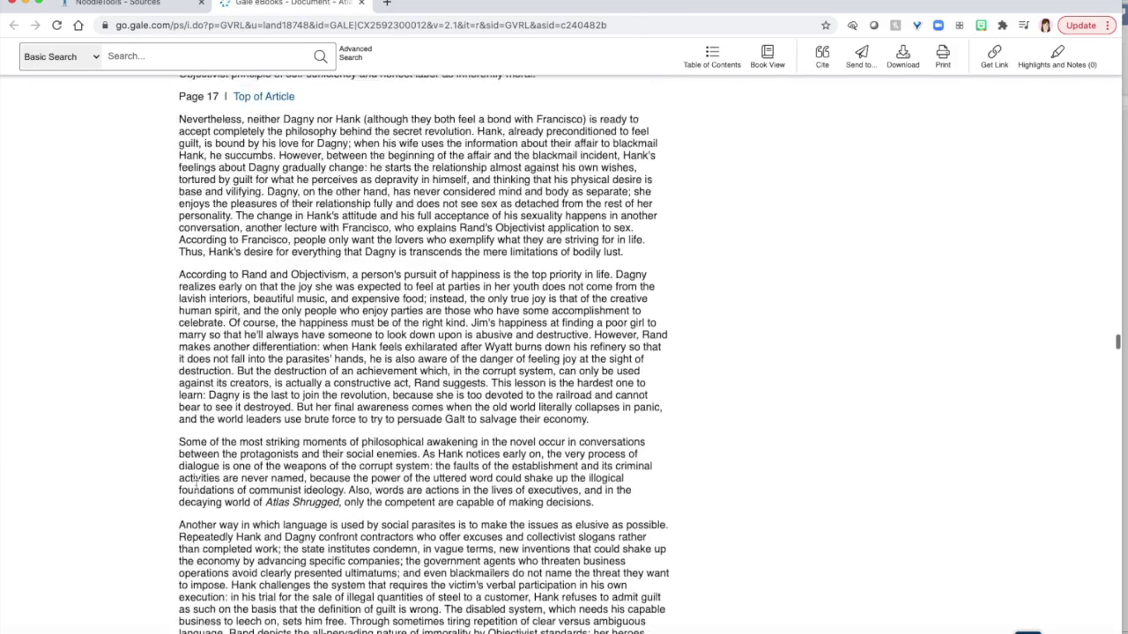
scroll(195, 486, up, 2)
drag(175, 322, 222, 319)
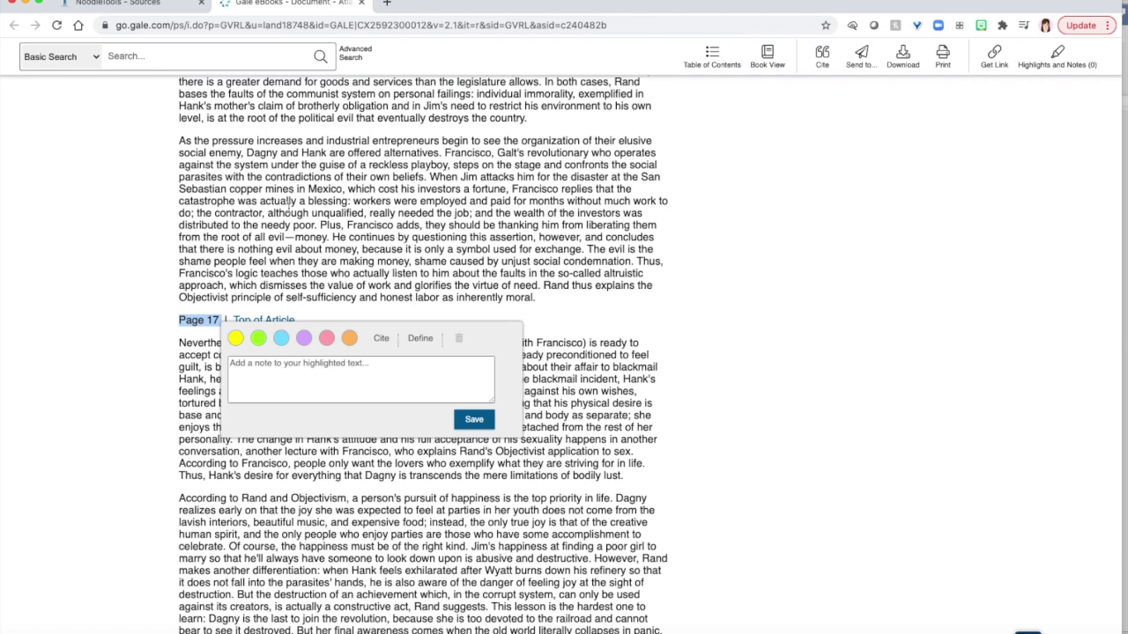
click(115, 3)
click(358, 446)
Highlight the Page 14 marker above the CRITICISM heading where Hubbell's essay begins
text(17)
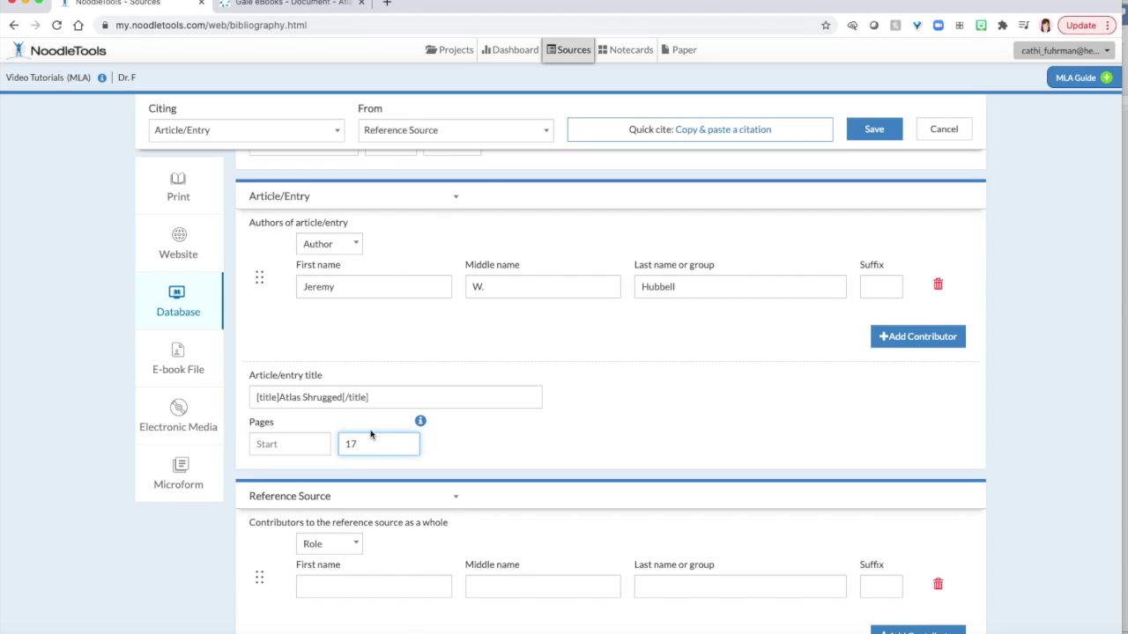
click(265, 5)
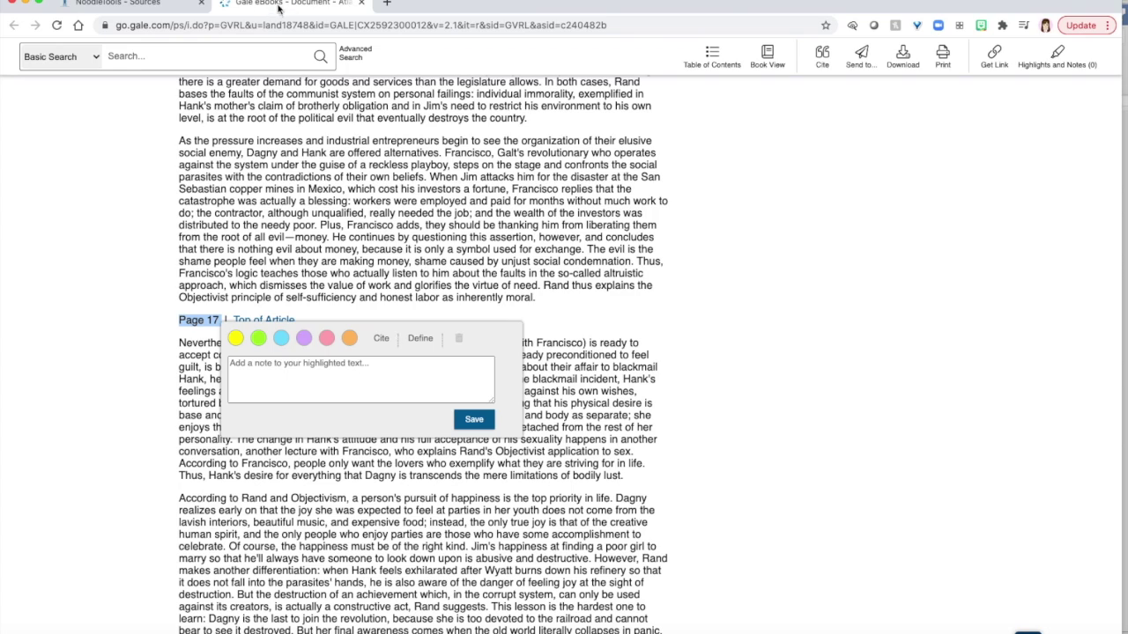
click(506, 255)
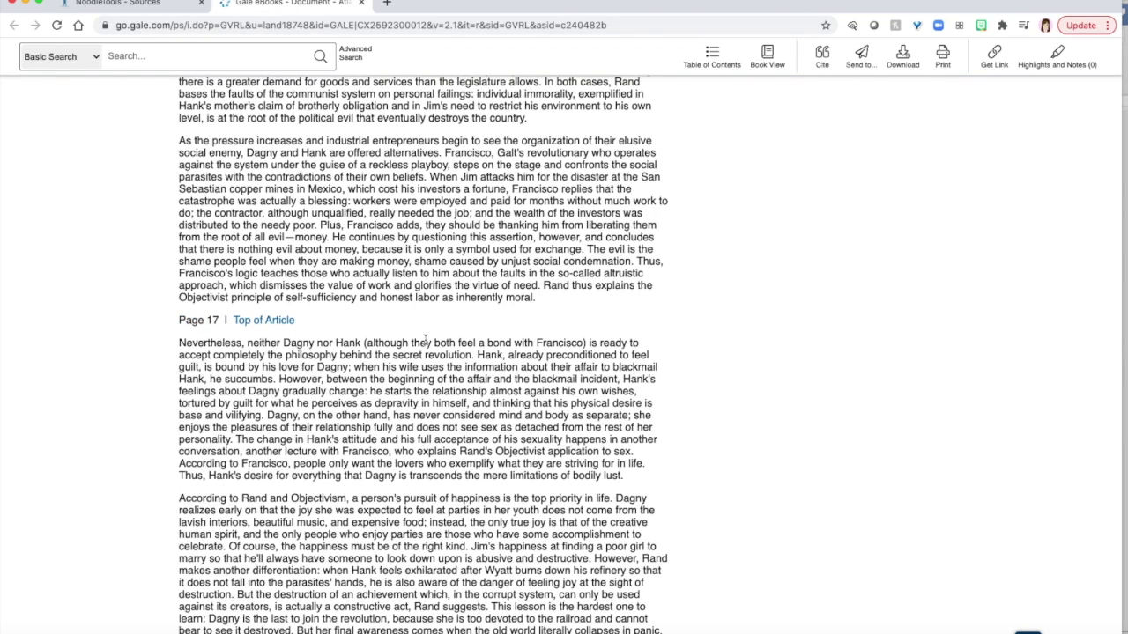
scroll(425, 341, up, 10)
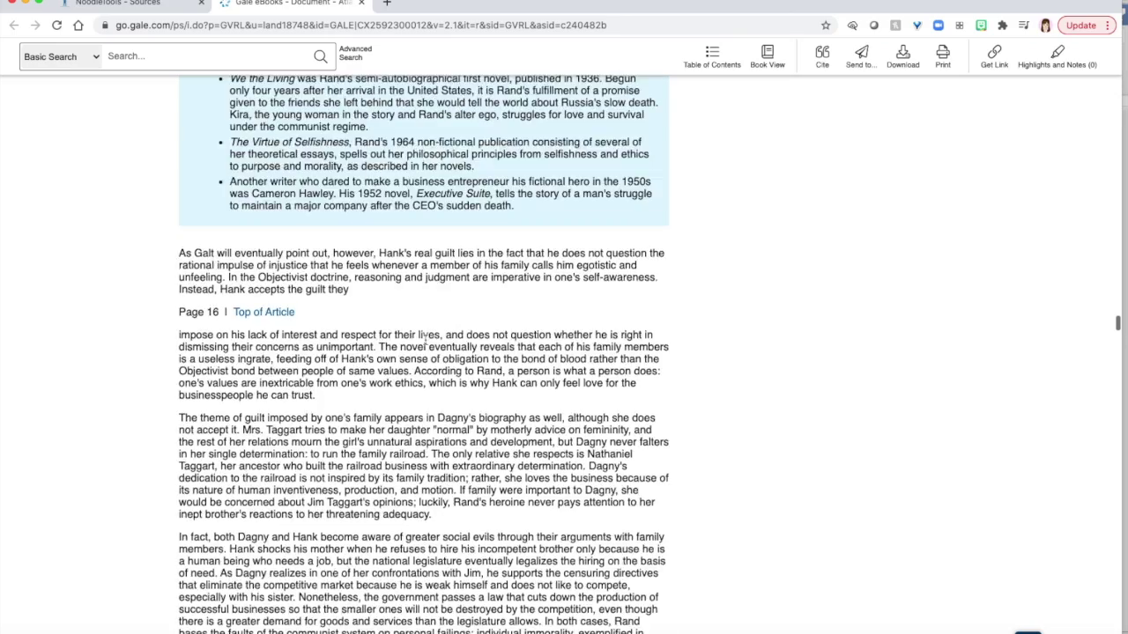
scroll(424, 341, up, 15)
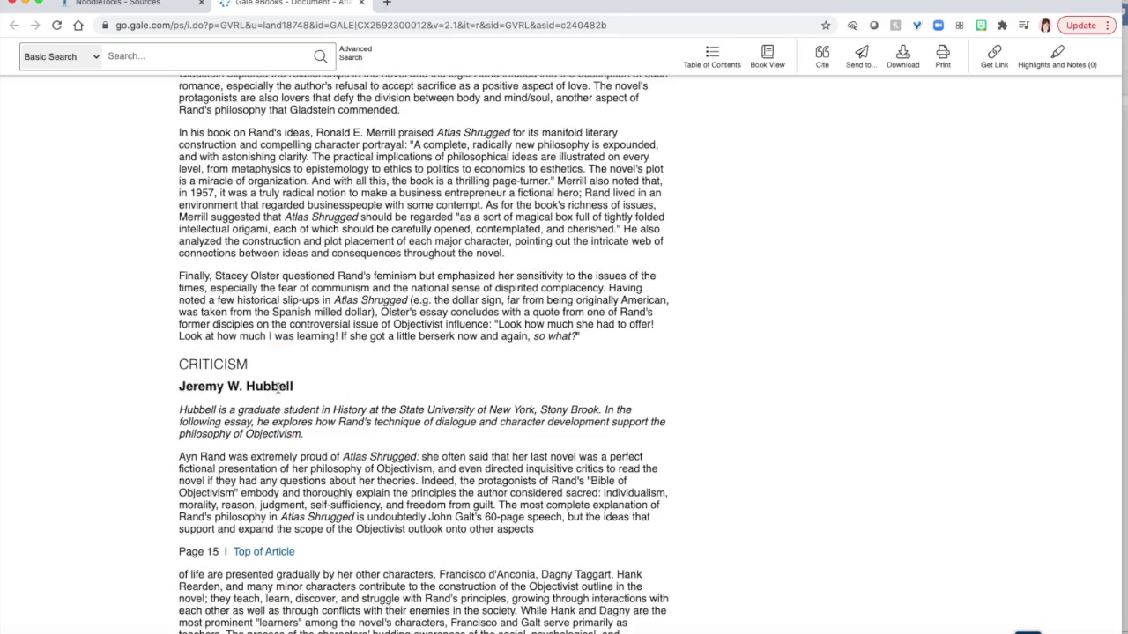
scroll(279, 388, up, 1)
scroll(279, 387, up, 6)
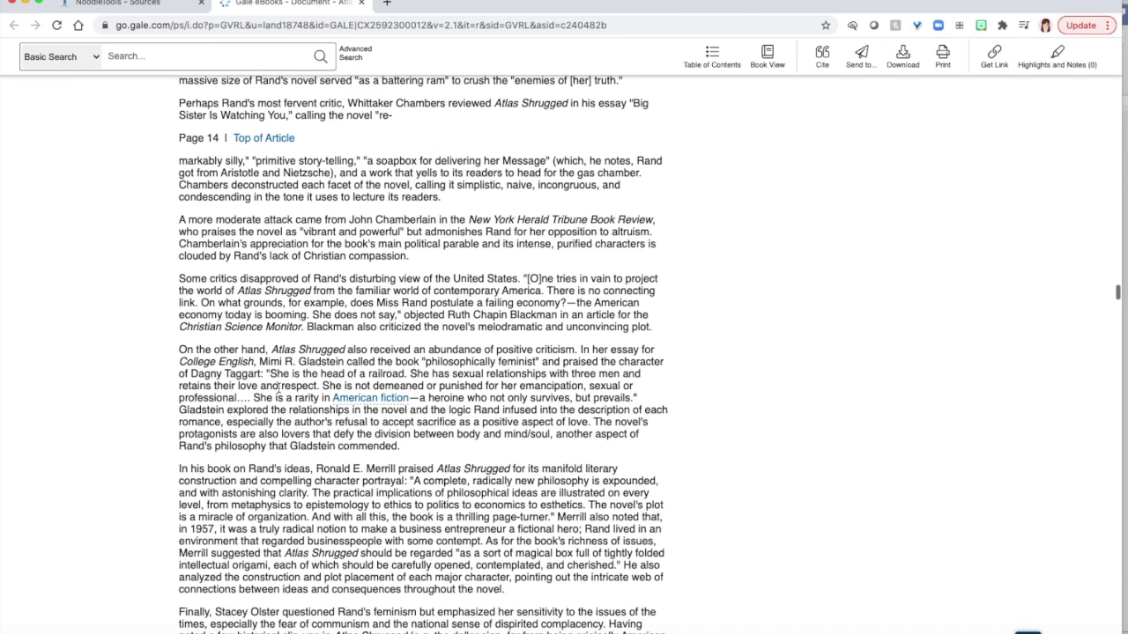
drag(179, 138, 223, 138)
Enter 14 as the starting page so the article spans pages 14 to 17, then scroll to Reference Source
click(124, 7)
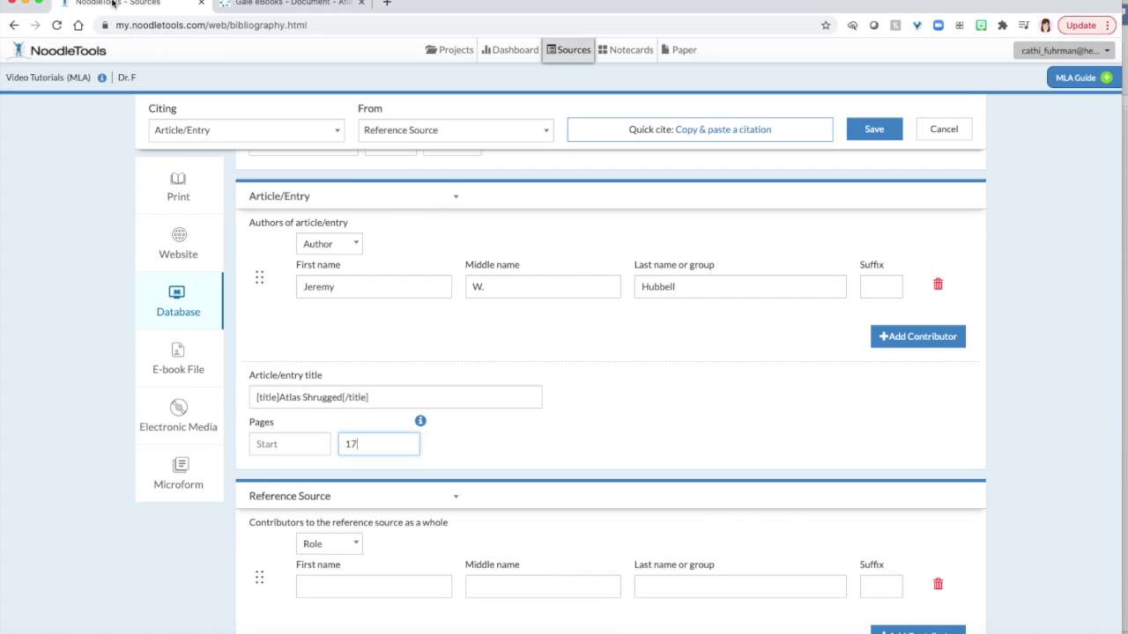
click(279, 437)
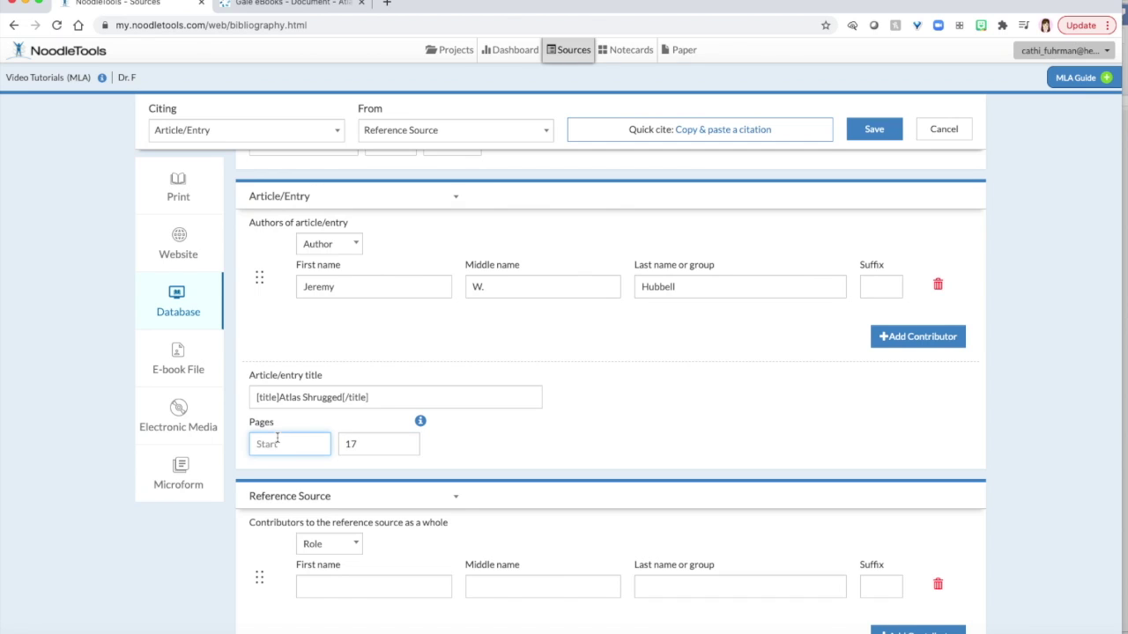
text(14)
click(780, 401)
scroll(780, 401, down, 5)
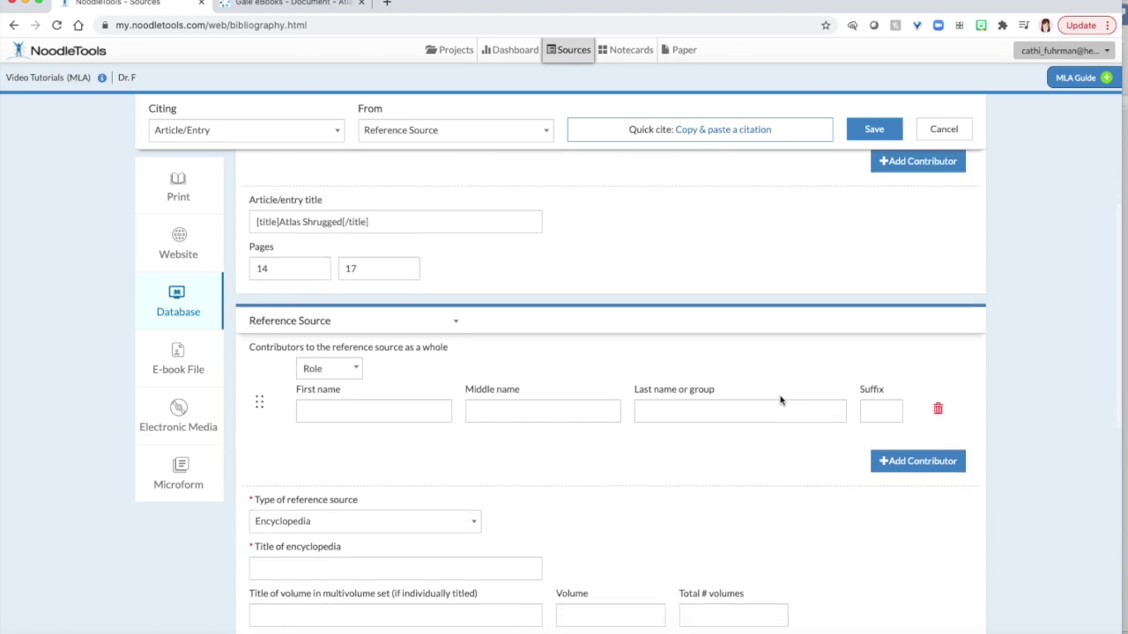
scroll(780, 401, down, 1)
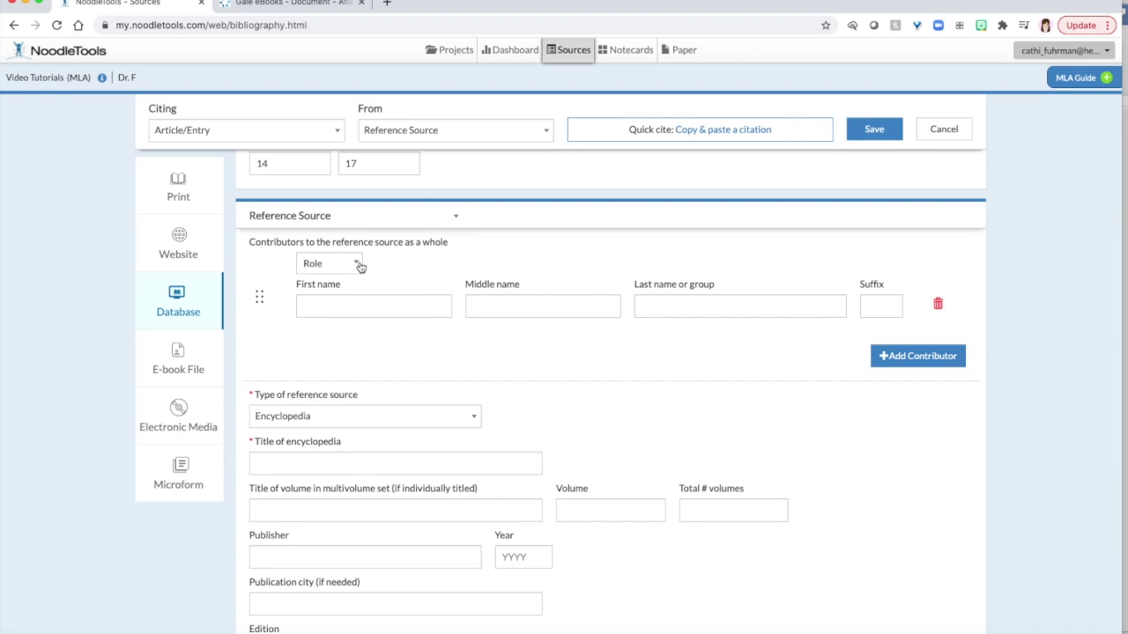
Look up the book's two editors in Gale's ready-made citation for Novels for Students
click(276, 4)
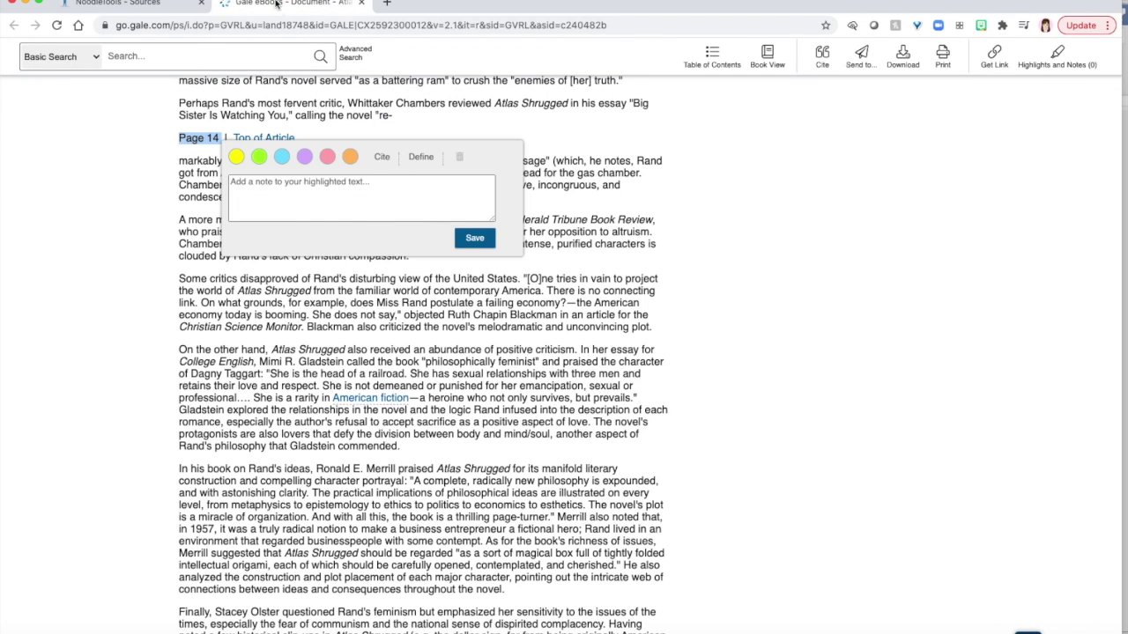
click(657, 212)
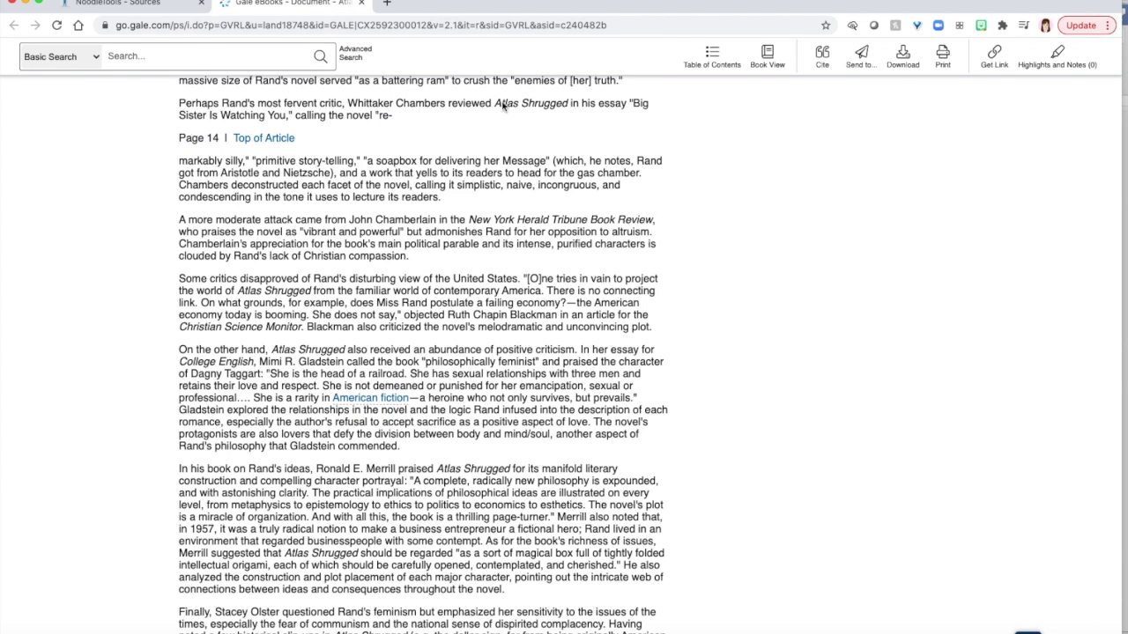
click(822, 55)
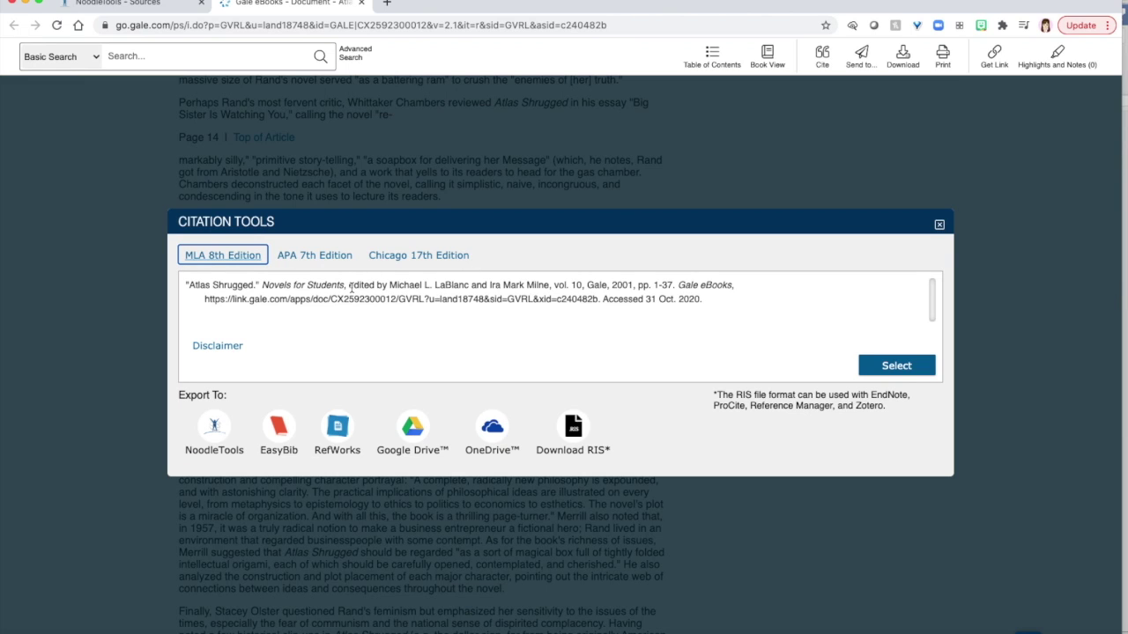
drag(352, 287, 551, 287)
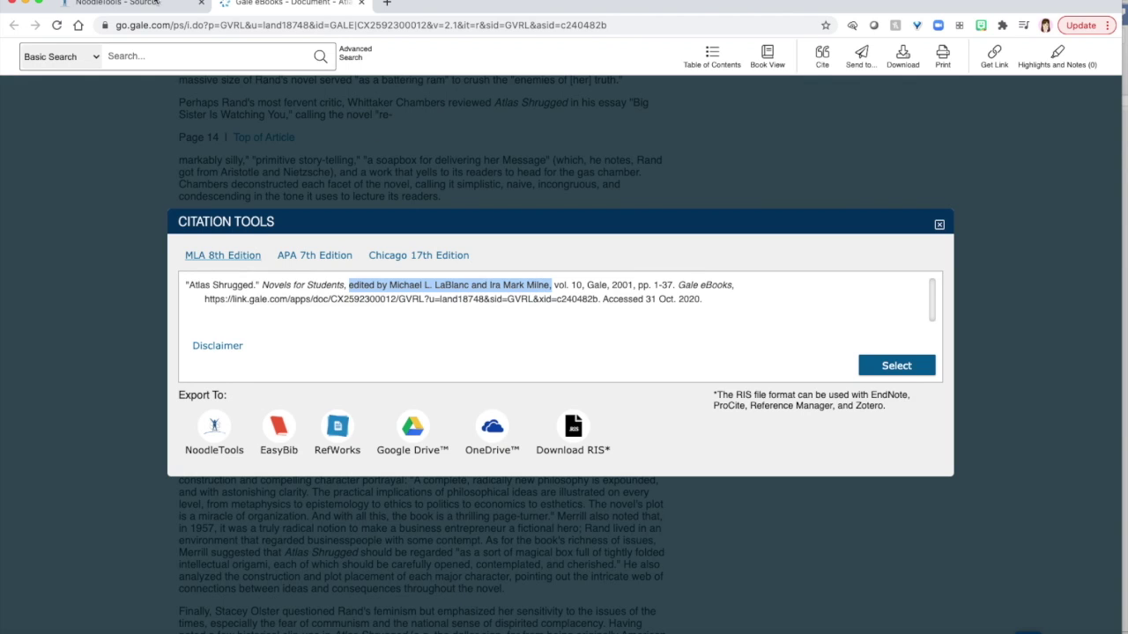
click(115, 7)
Add the first contributor with role Editor and the editor's first, middle and last names
click(355, 266)
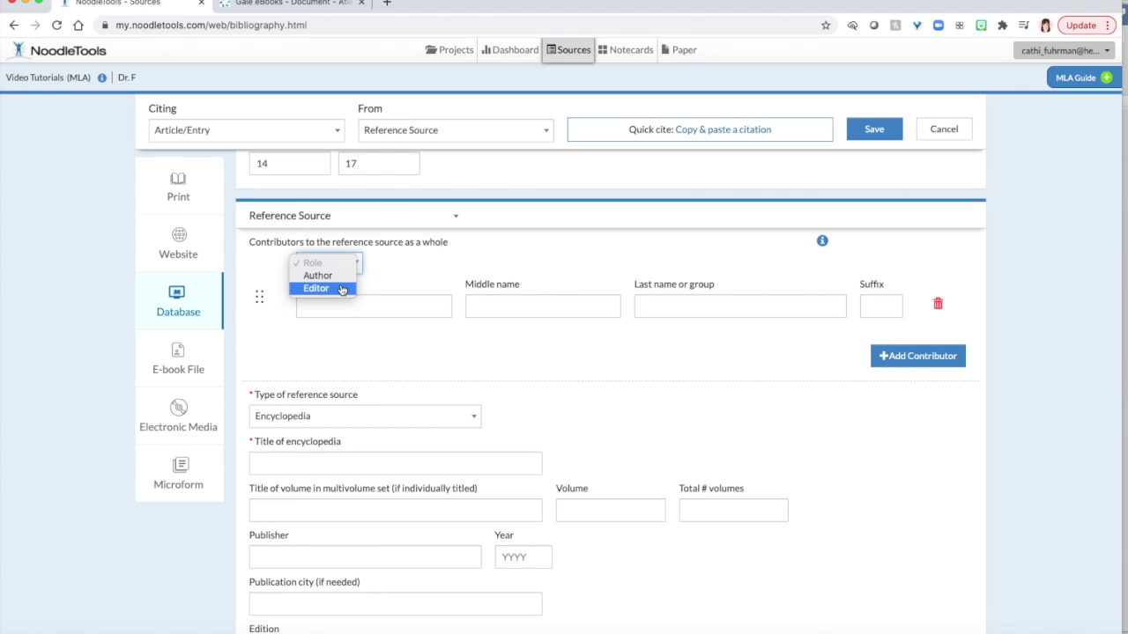
click(342, 289)
click(343, 304)
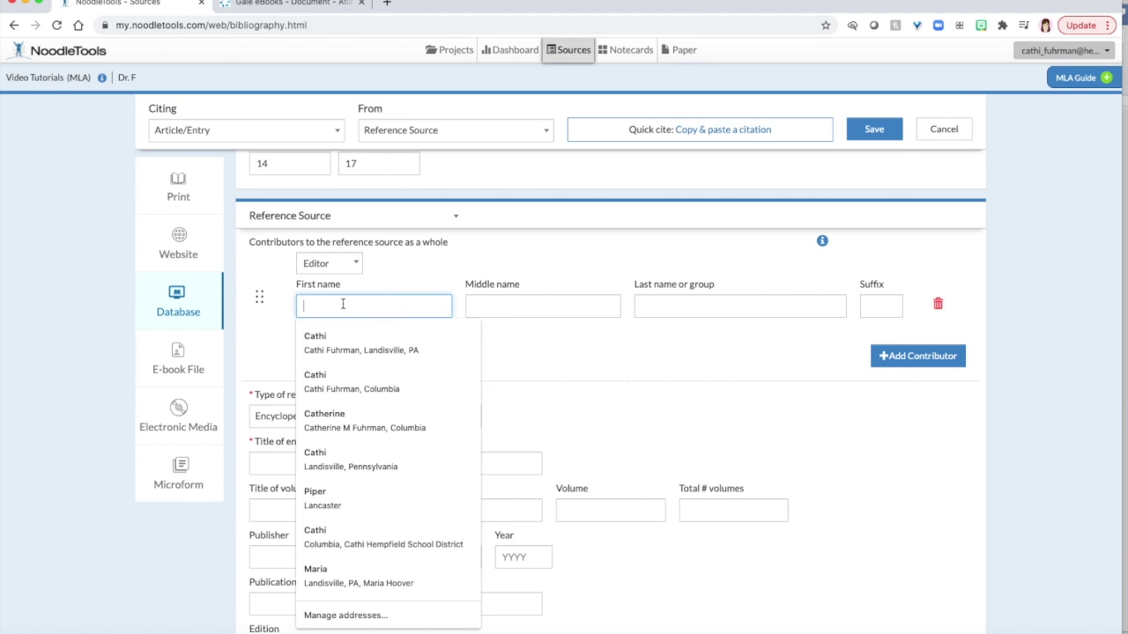
text(Michael)
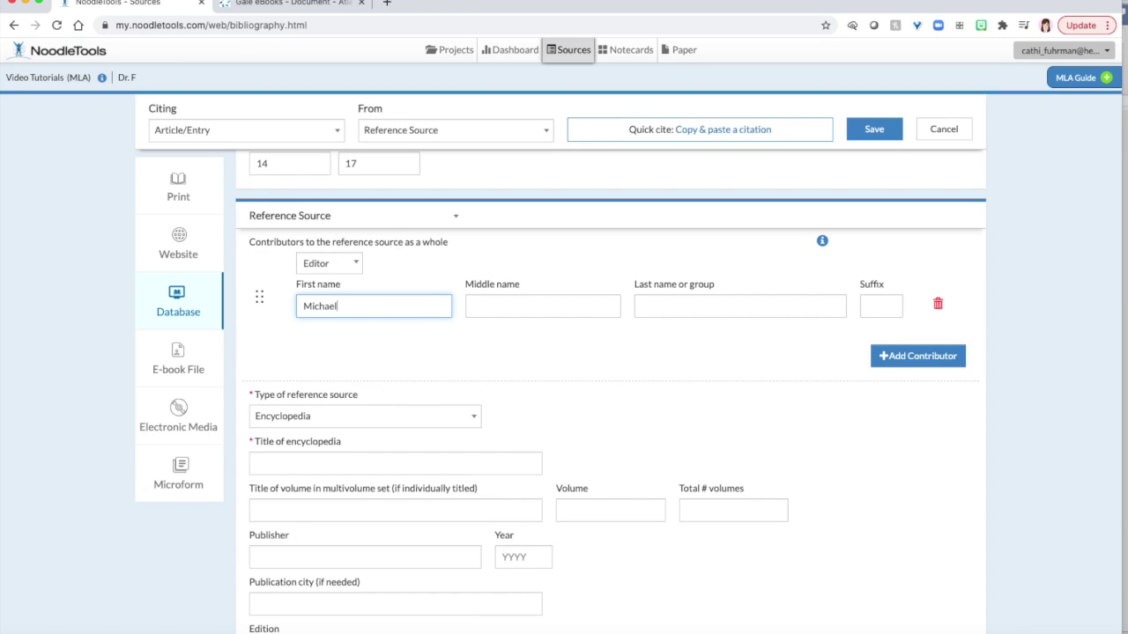
key(Tab)
text(L.)
key(Tab)
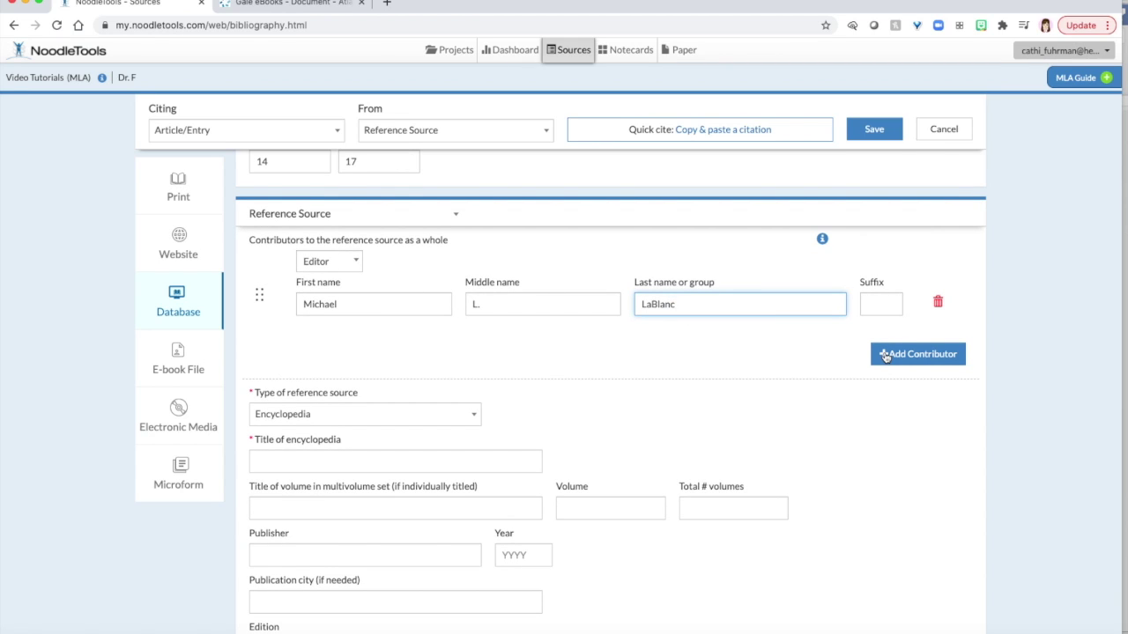
Add a second contributor as Editor with the second editor's first, middle and last names
click(885, 355)
click(349, 263)
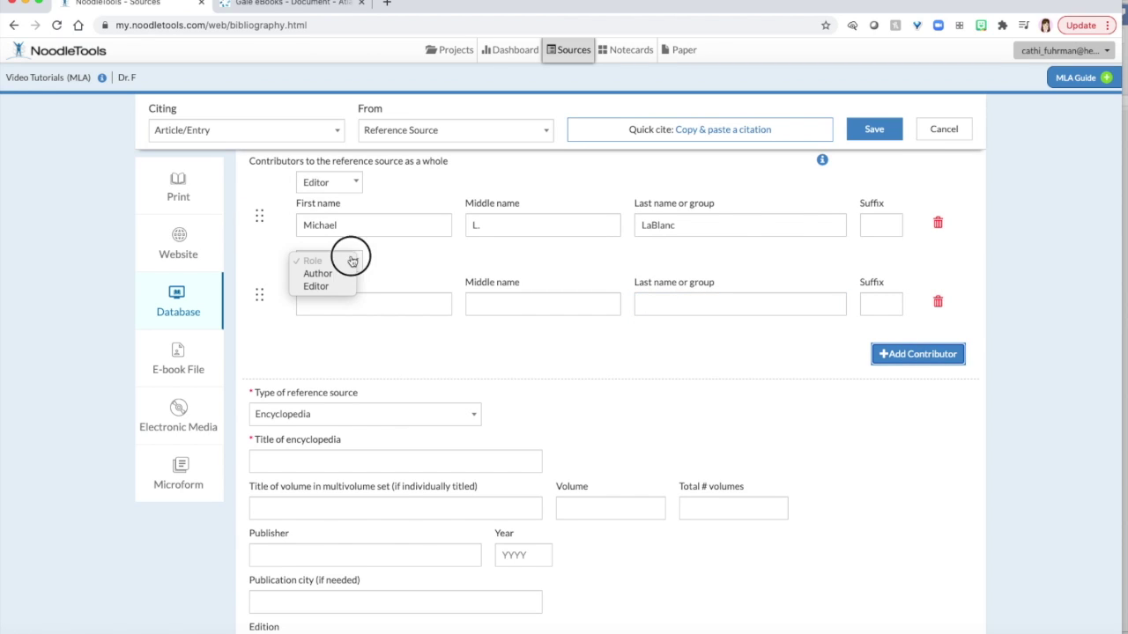
click(328, 286)
click(334, 300)
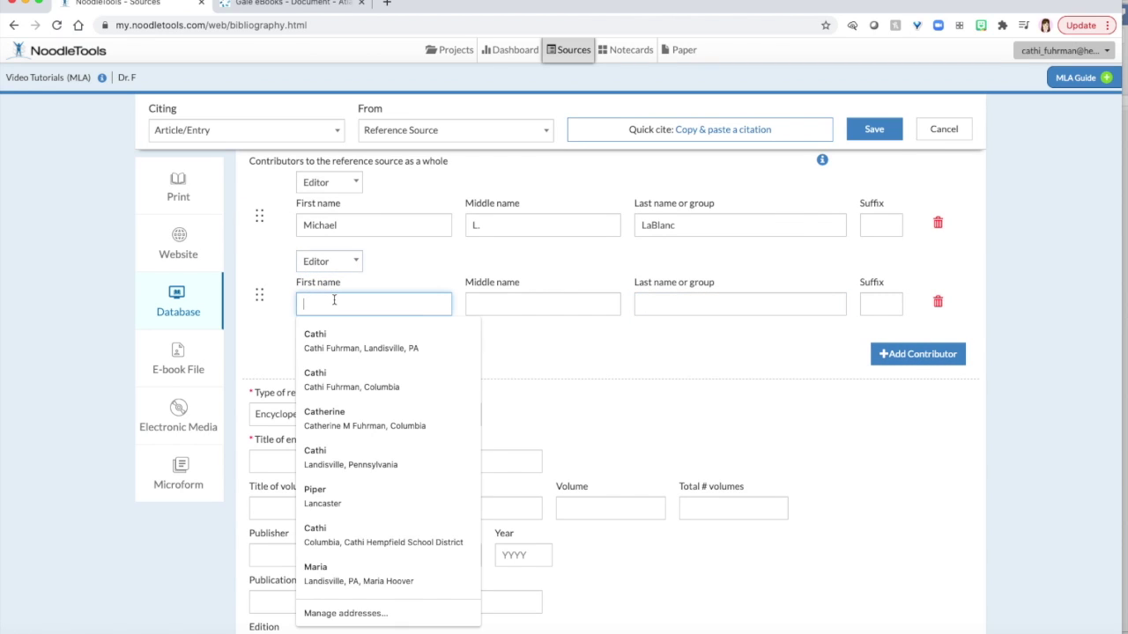
text(Ira)
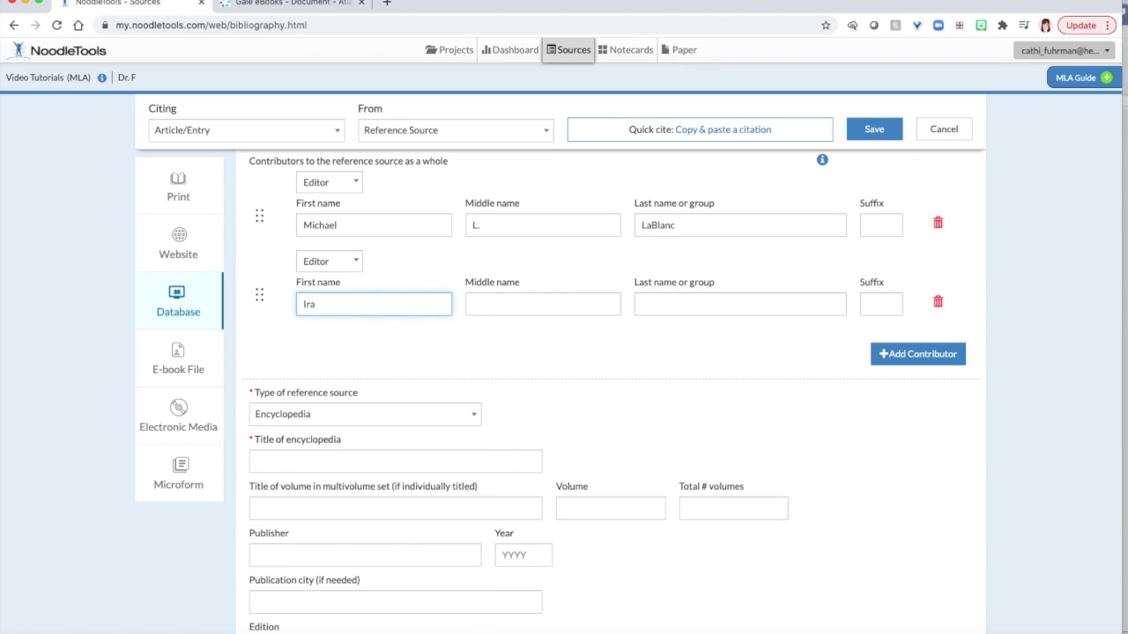
click(542, 304)
text(Mark)
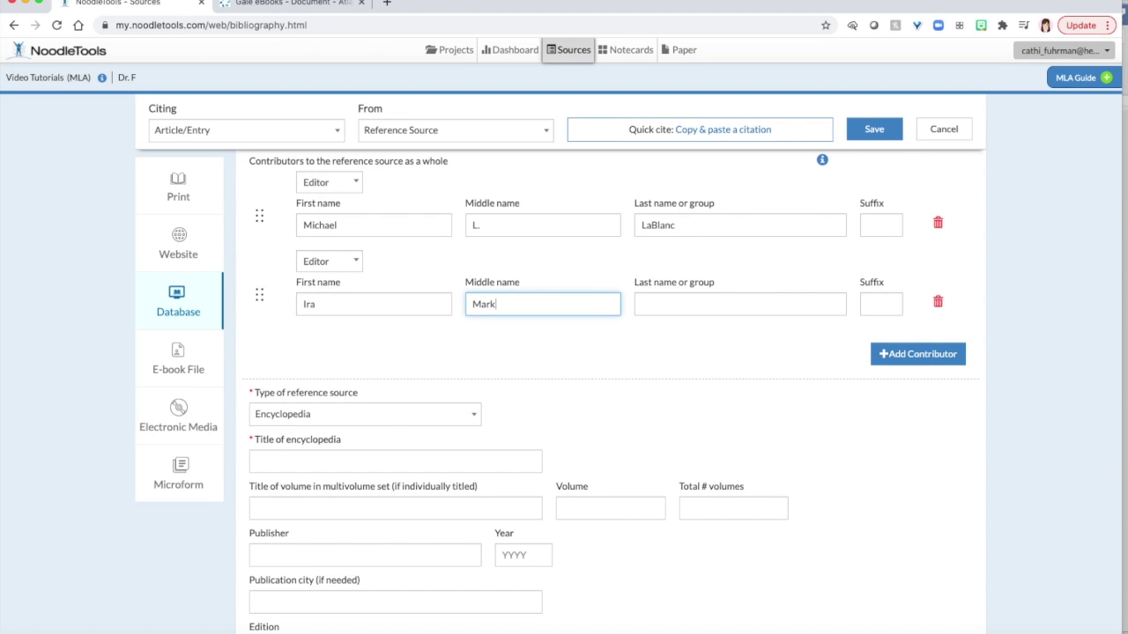
click(740, 304)
text(Milne)
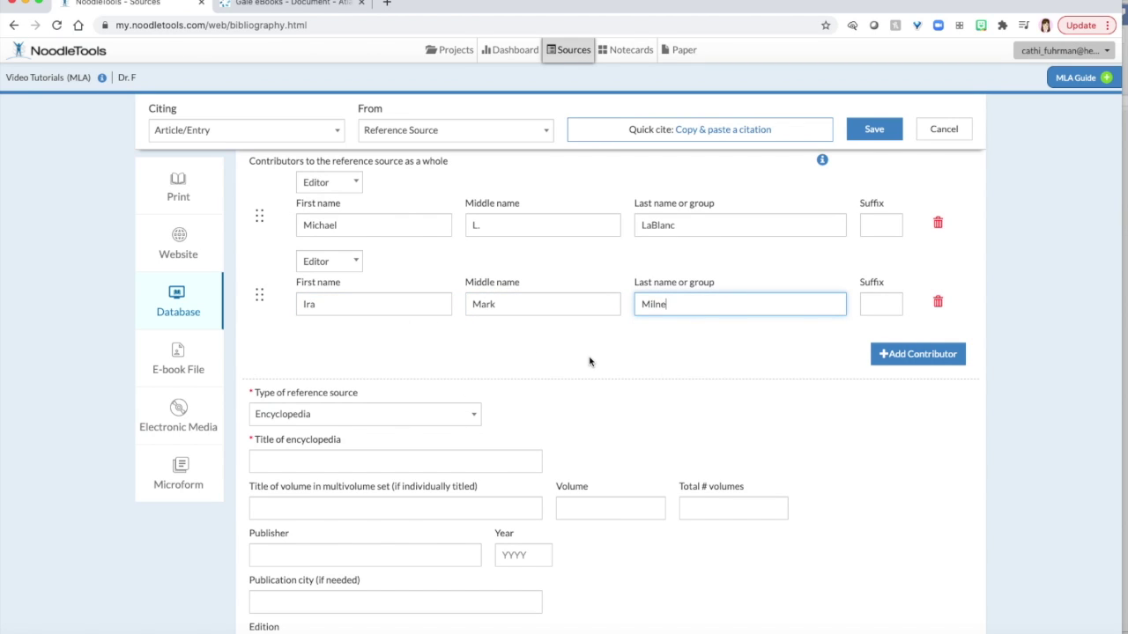
click(588, 362)
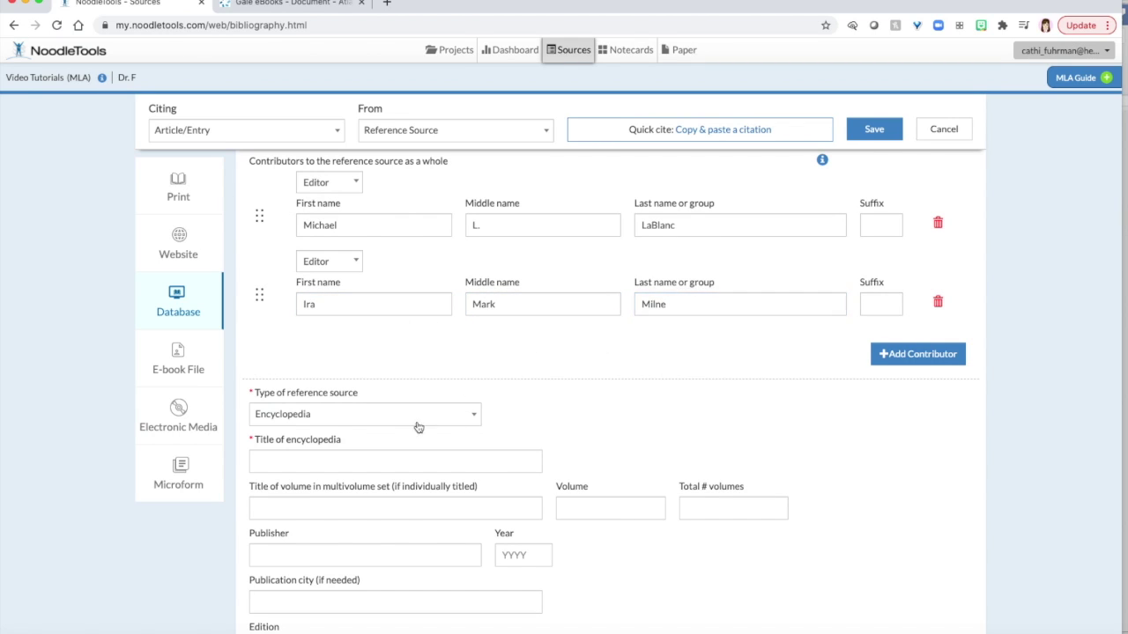
Set the type of reference source to Other
click(474, 417)
click(399, 518)
scroll(596, 394, down, 1)
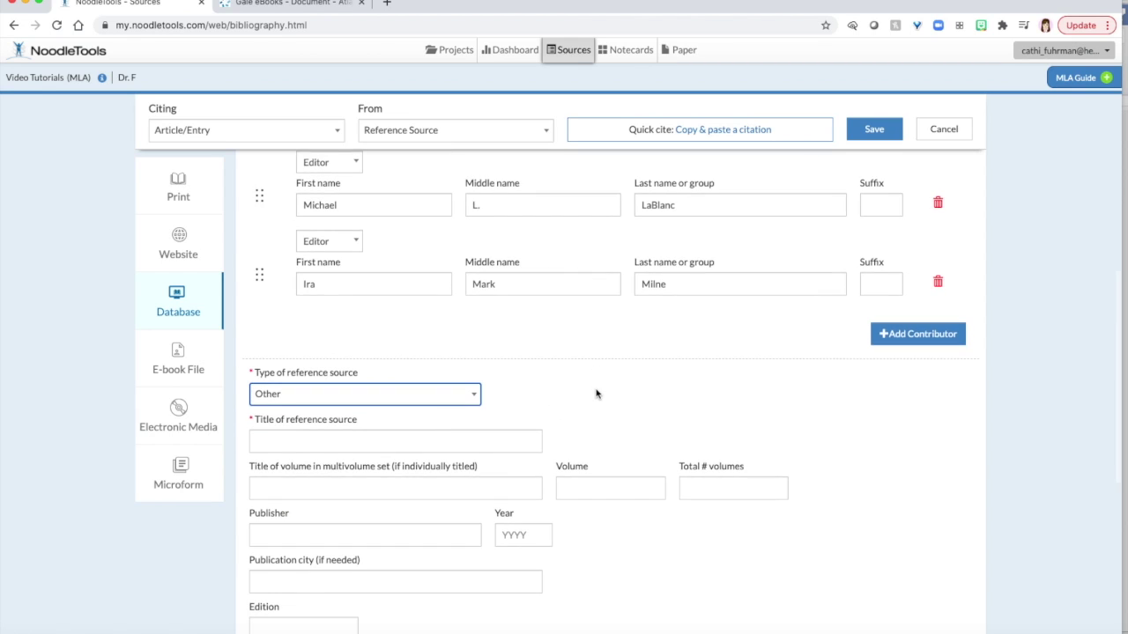
scroll(596, 393, down, 3)
Enter the reference source title 'Novels for Students', copied from the Gale citation
click(459, 385)
click(280, 5)
click(315, 276)
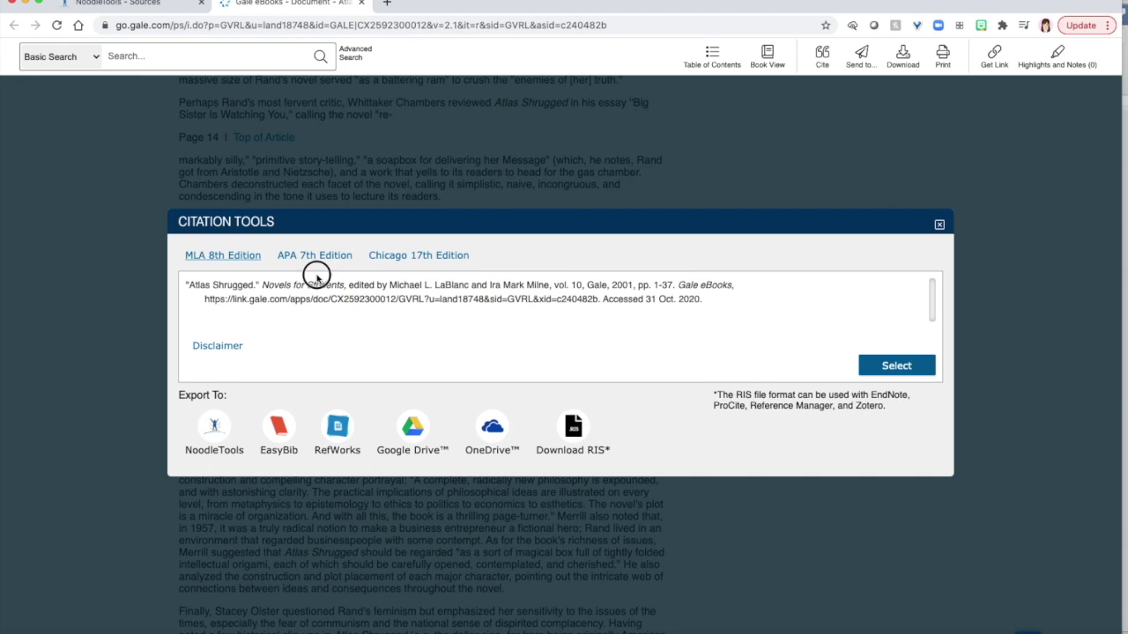
drag(262, 284, 345, 284)
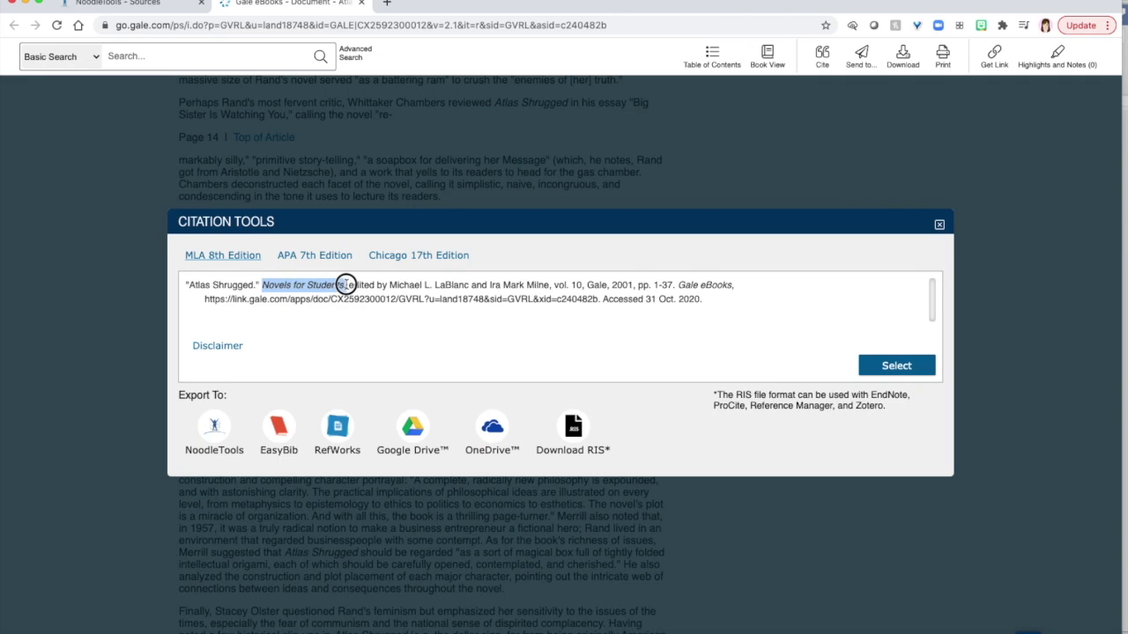
click(145, 5)
text(Novels for Students)
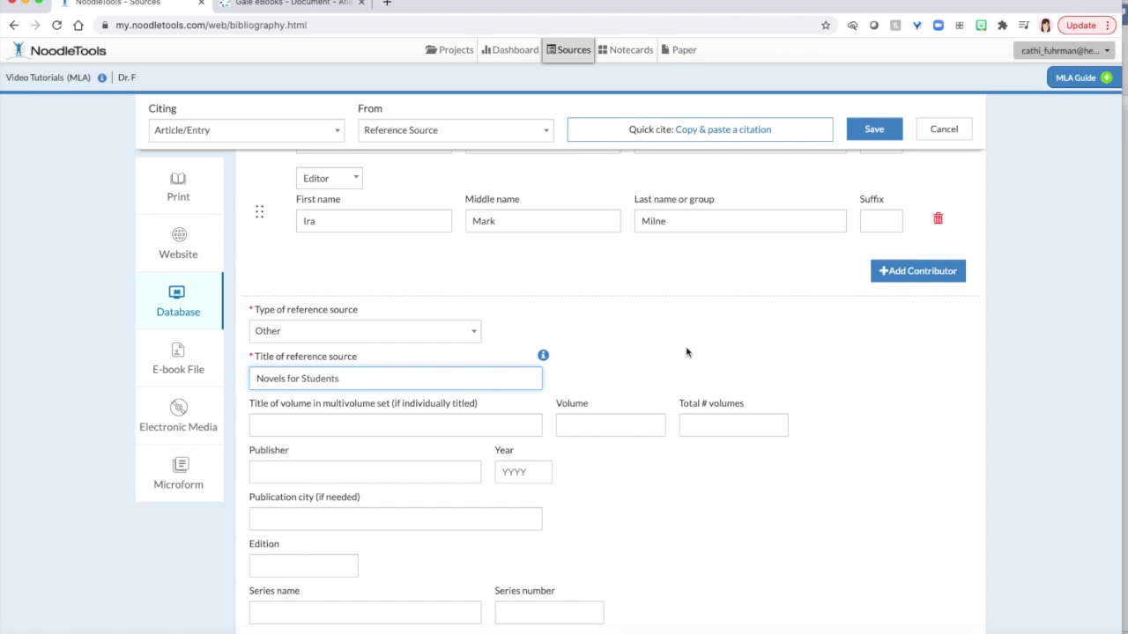
scroll(688, 352, down, 1)
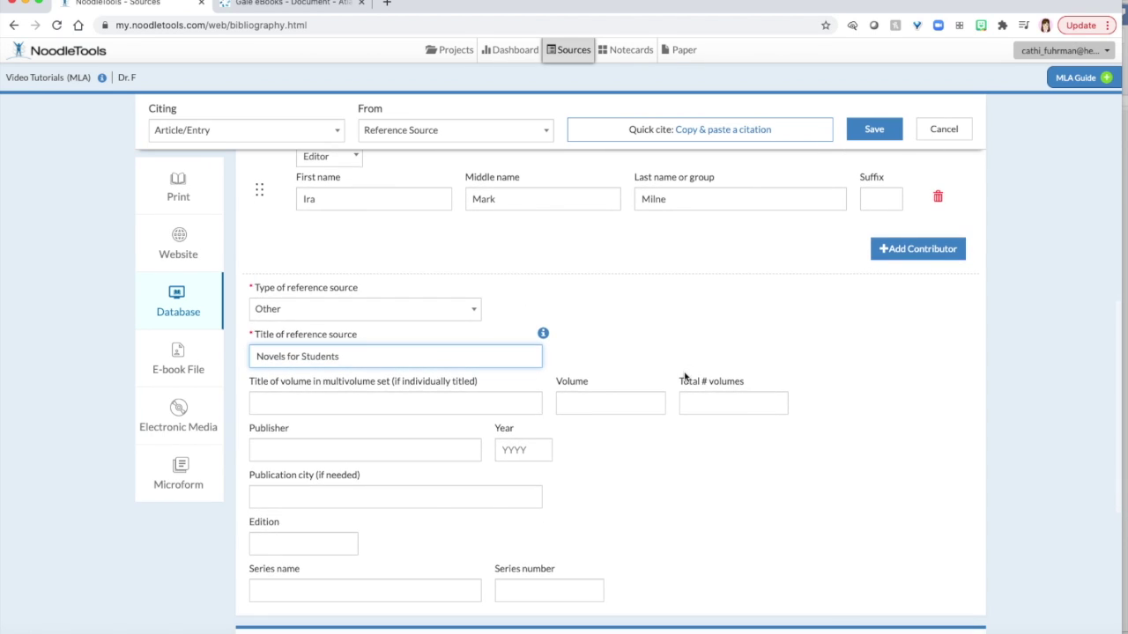
scroll(685, 377, down, 1)
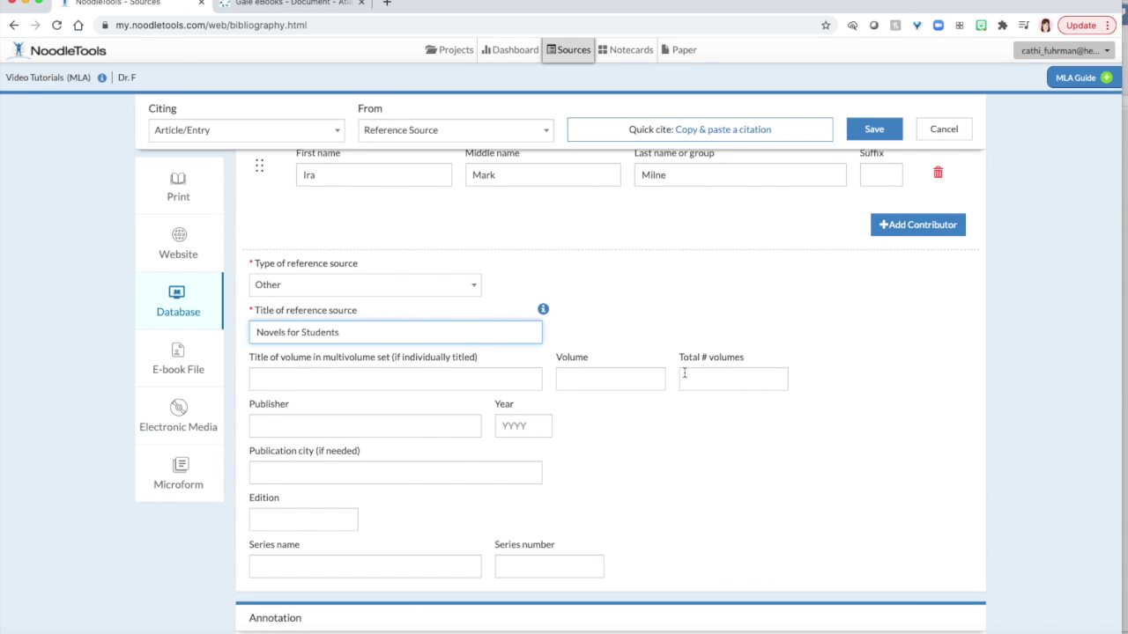
Fill in volume 10 from the Gale citation
click(631, 388)
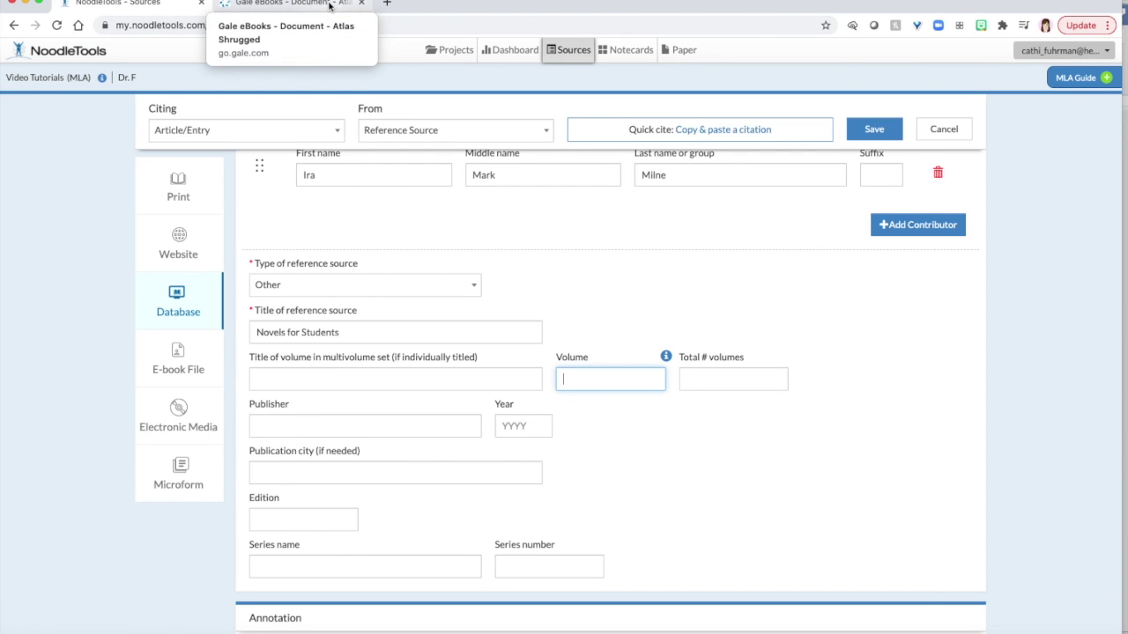
click(328, 7)
click(556, 286)
drag(556, 285, 581, 283)
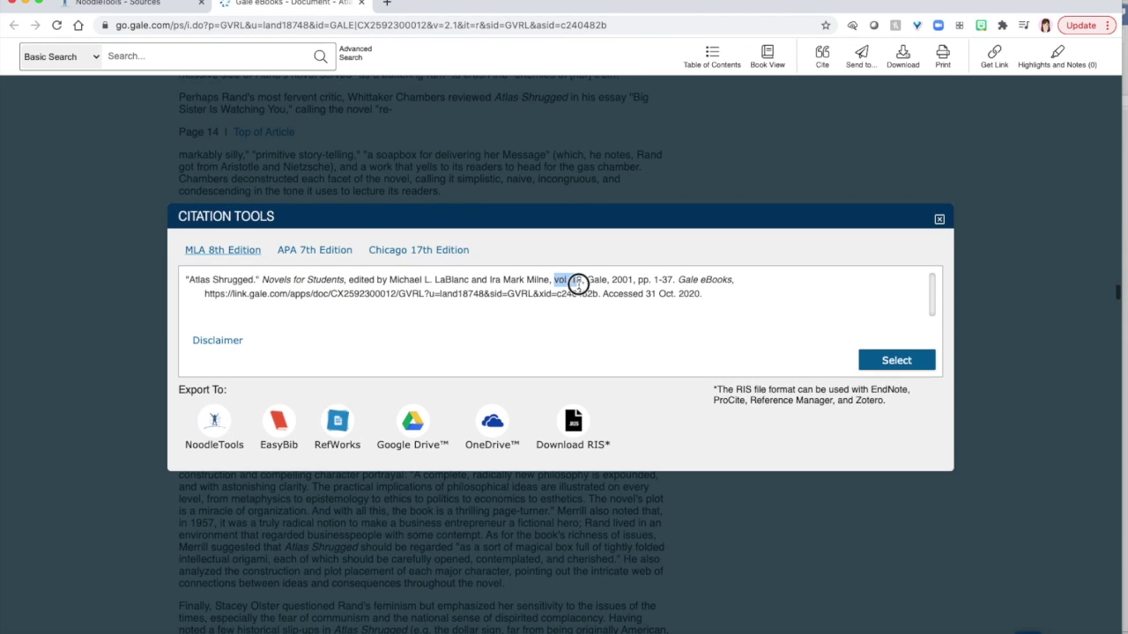
key(ctrl+shift+Tab)
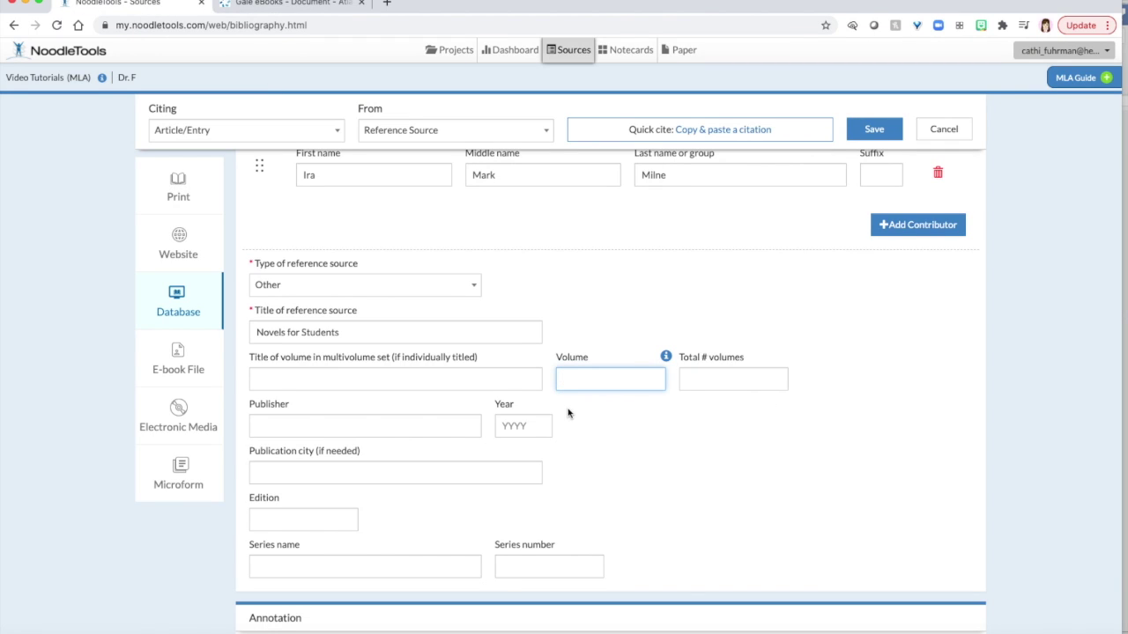
text(100)
Enter Gale as the publisher, then check the Gale citation for the publication year
click(365, 425)
click(282, 4)
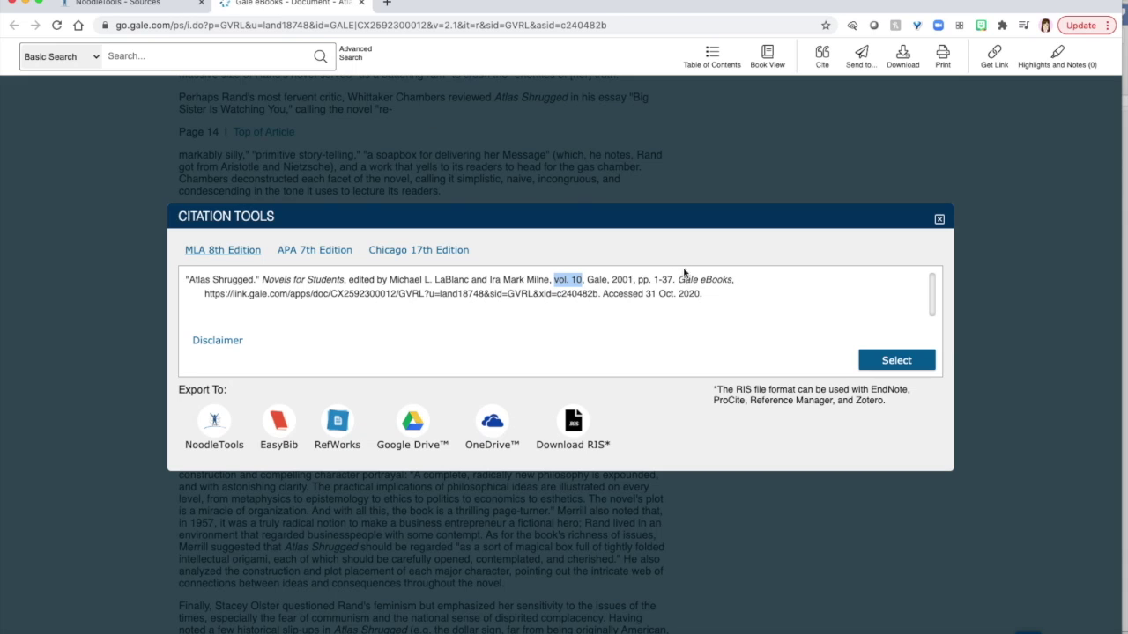
drag(587, 281, 611, 280)
click(155, 3)
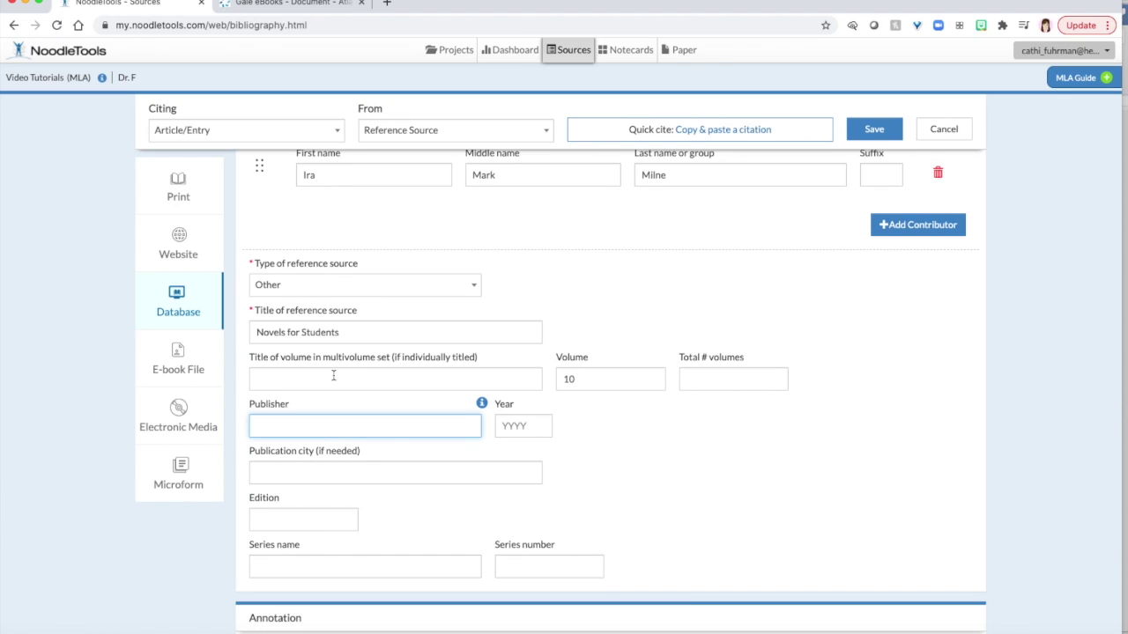
click(514, 429)
click(306, 5)
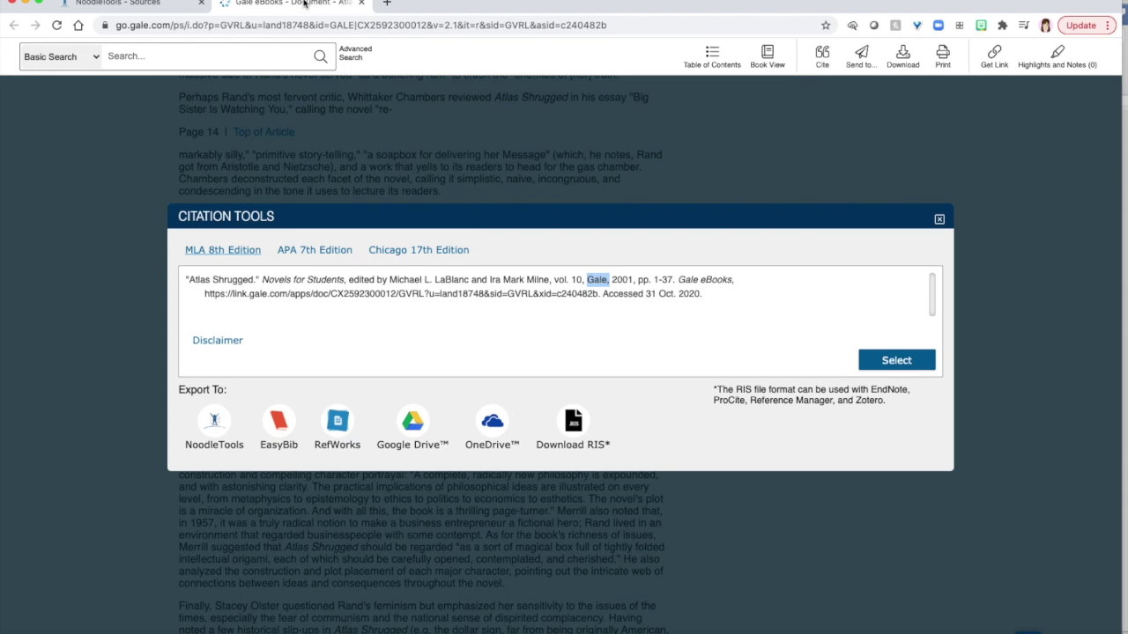
Note the year 2001 in the Gale citation and close the Citation Tools
drag(612, 281, 629, 281)
click(940, 218)
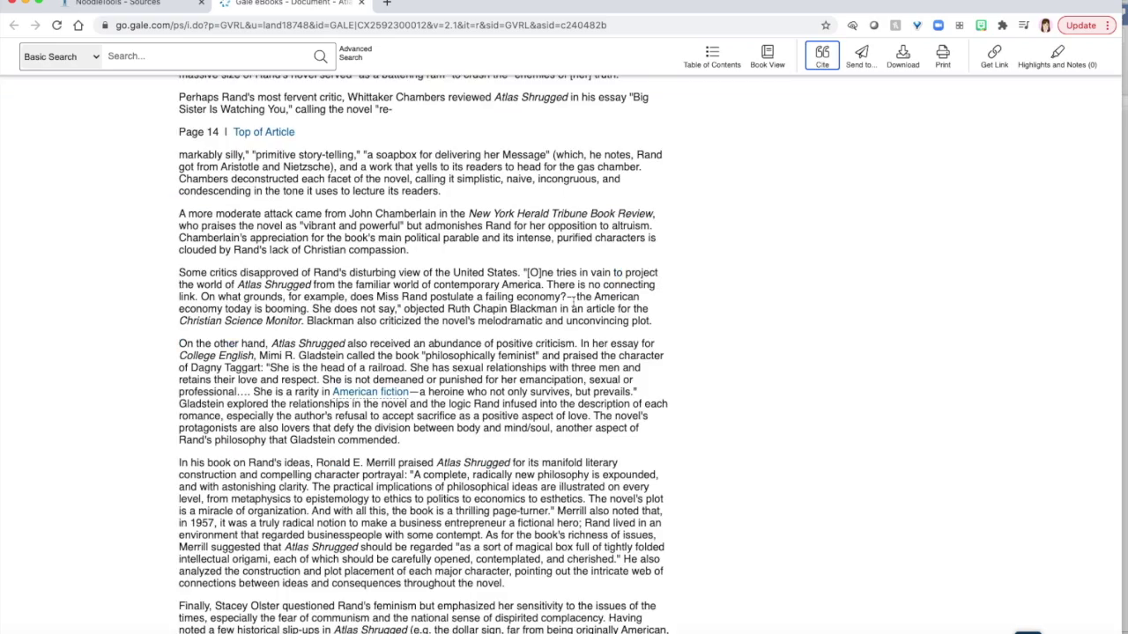
scroll(712, 309, down, 20)
scroll(712, 309, down, 5)
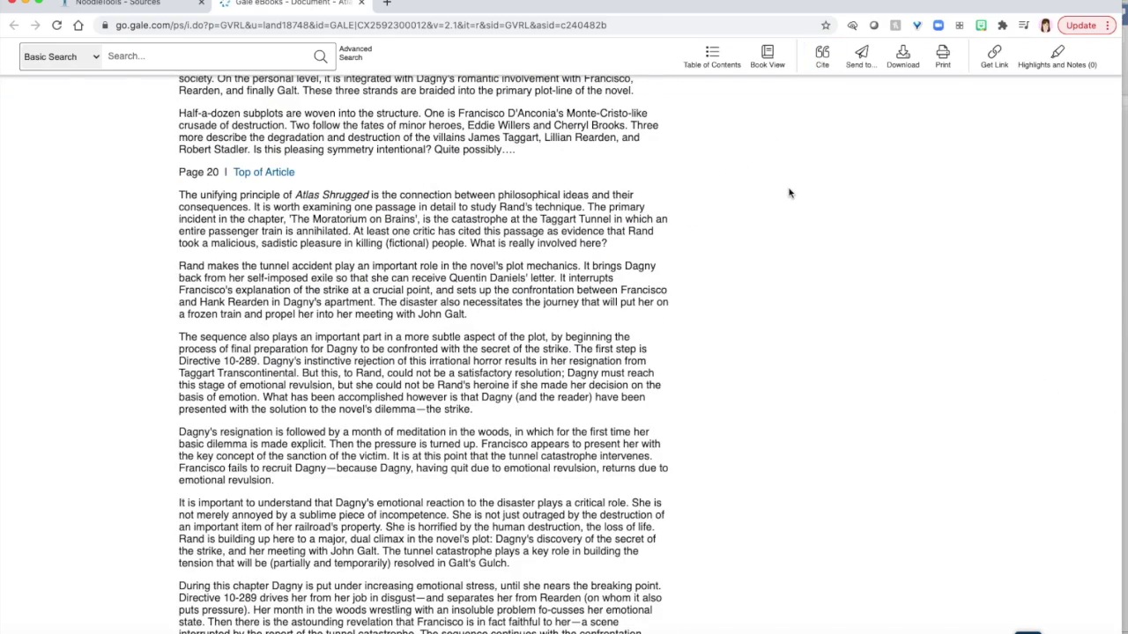
Go to the top of the article, then to its end to read the 2001/2007 copyright notice
click(263, 172)
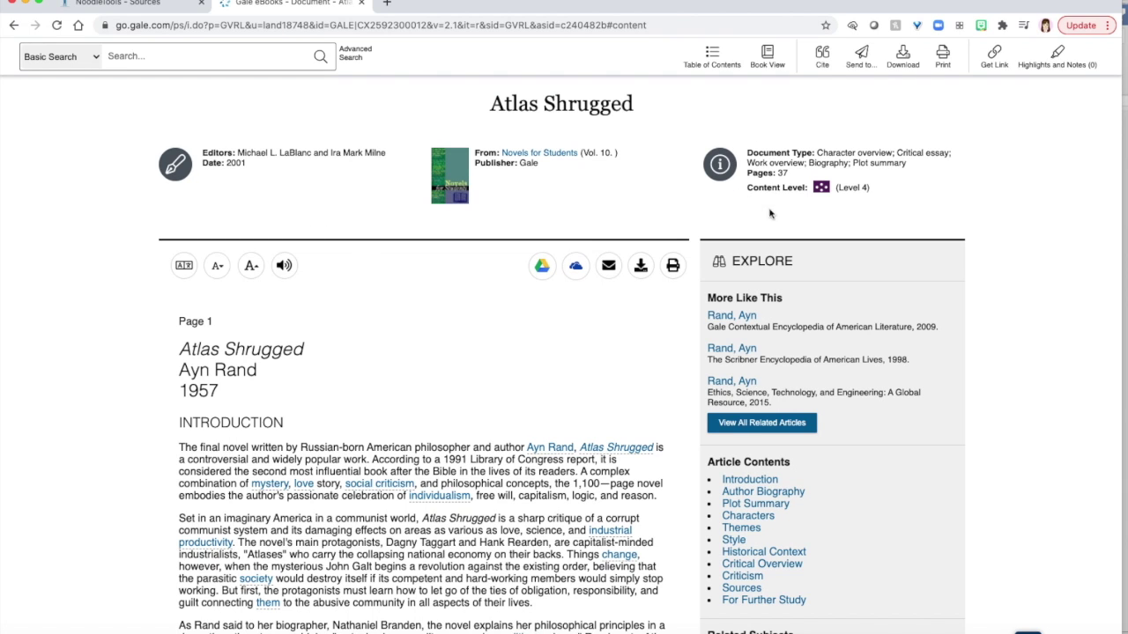
scroll(939, 291, down, 1)
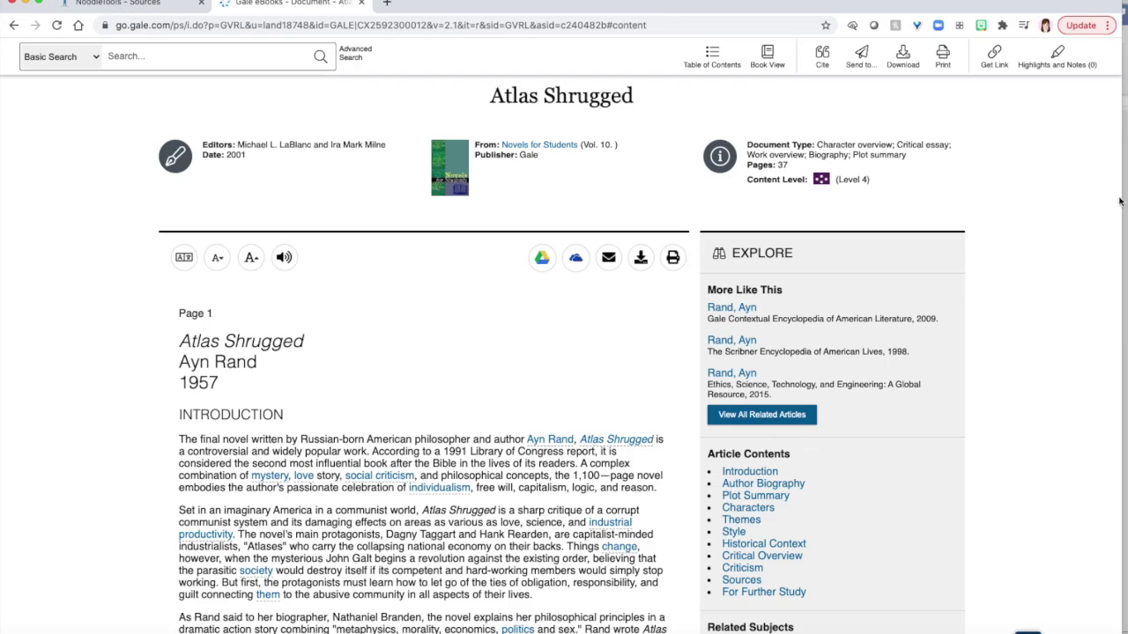
scroll(1038, 302, down, 20)
scroll(1036, 301, down, 10)
drag(1117, 229, 1054, 627)
scroll(684, 456, up, 1)
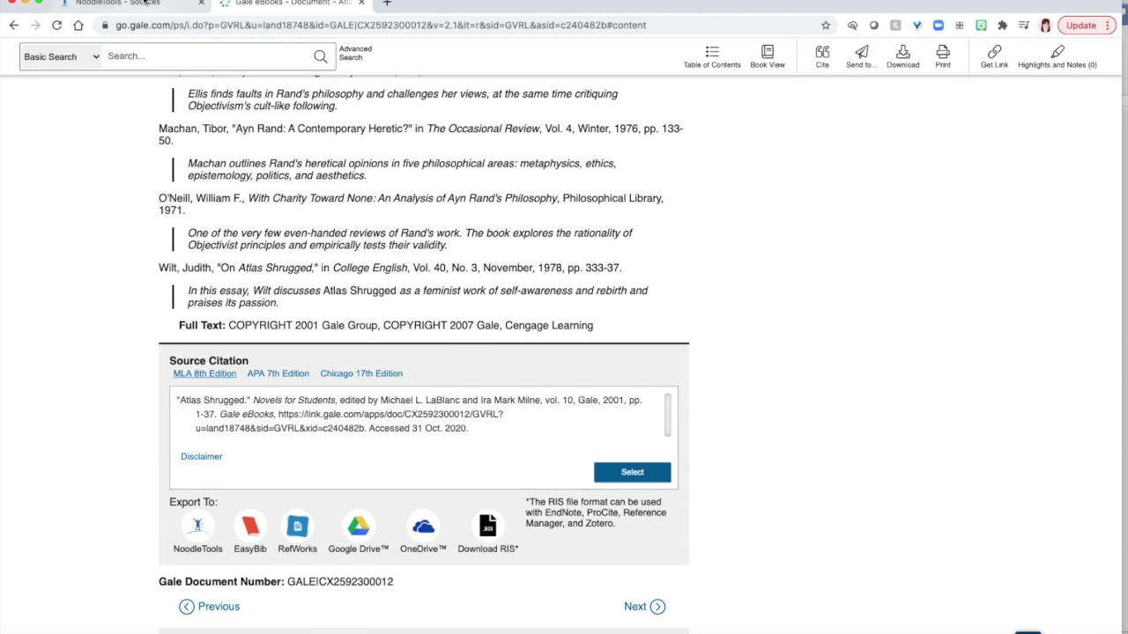
Enter 2007 as the reference source year and save the Atlas Shrugged citation
click(141, 4)
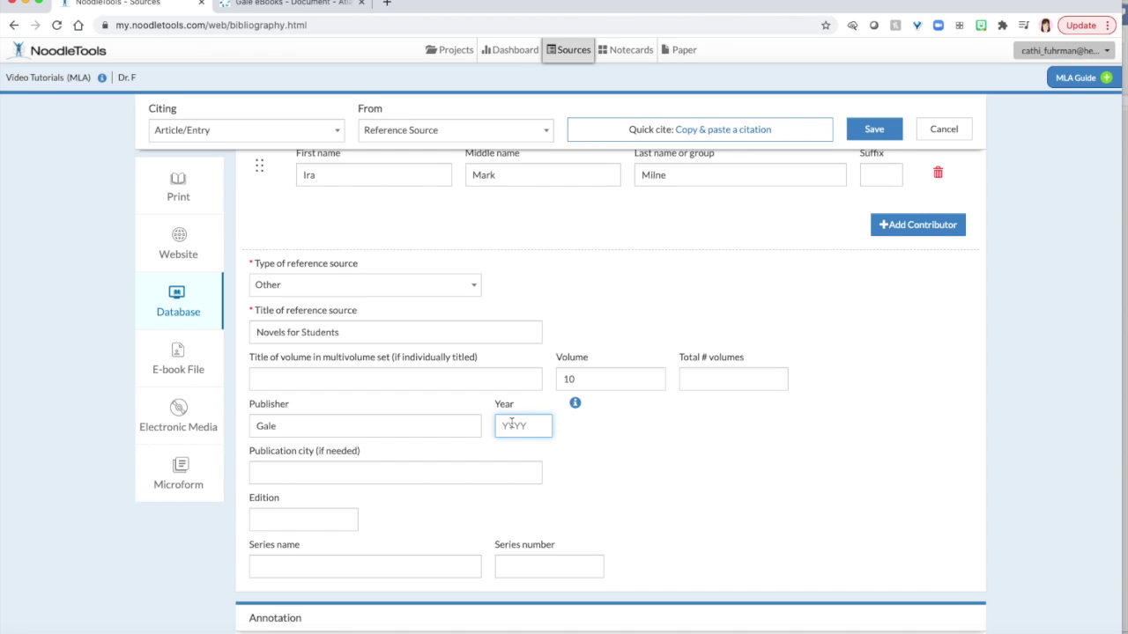
text(2007)
click(610, 491)
click(875, 129)
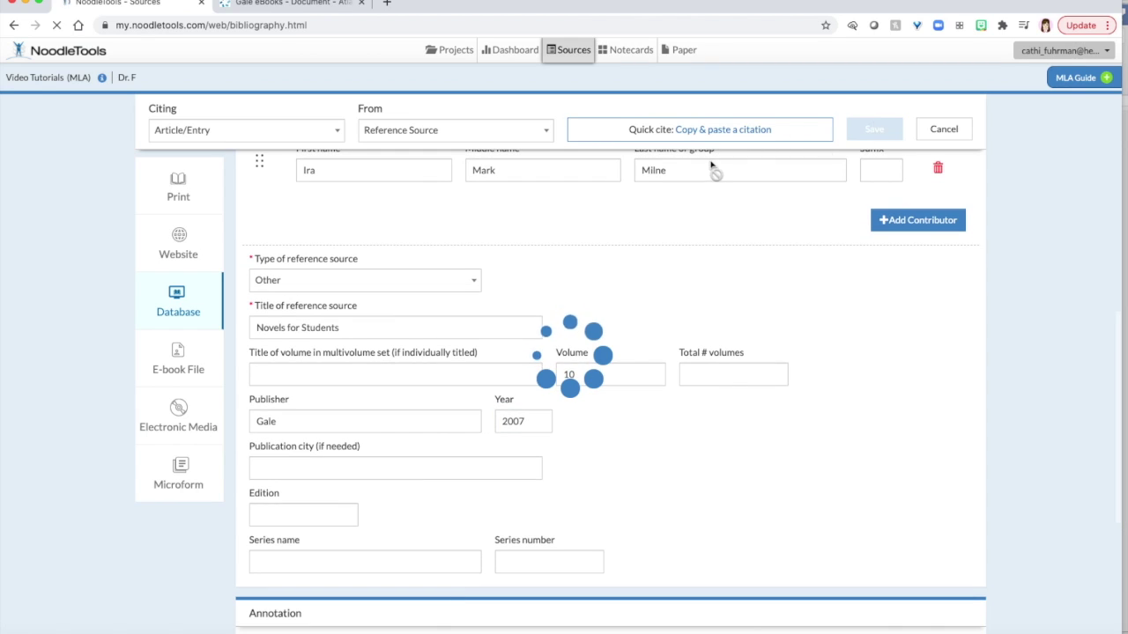